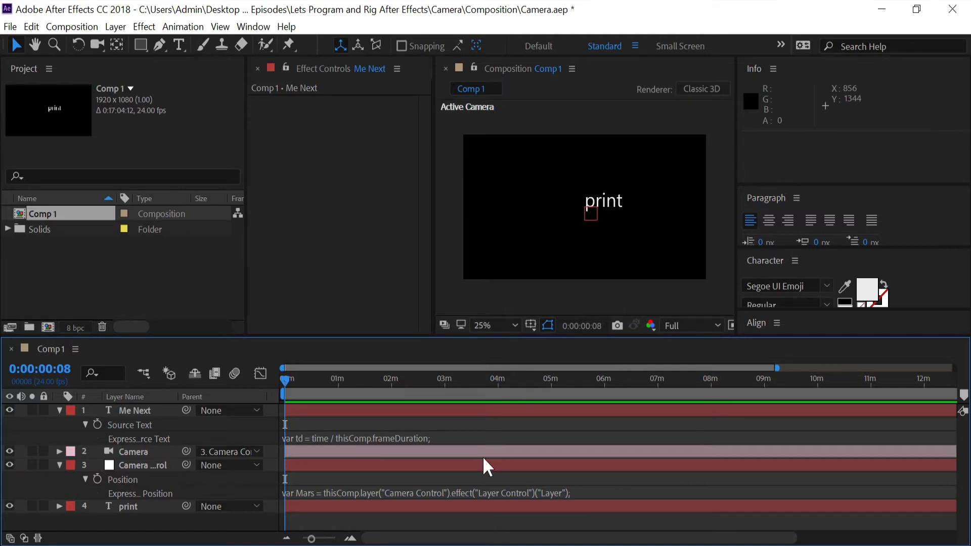
{"action": "left_click", "coordinate": [479, 493]}
{"action": "key", "text": "Right"}
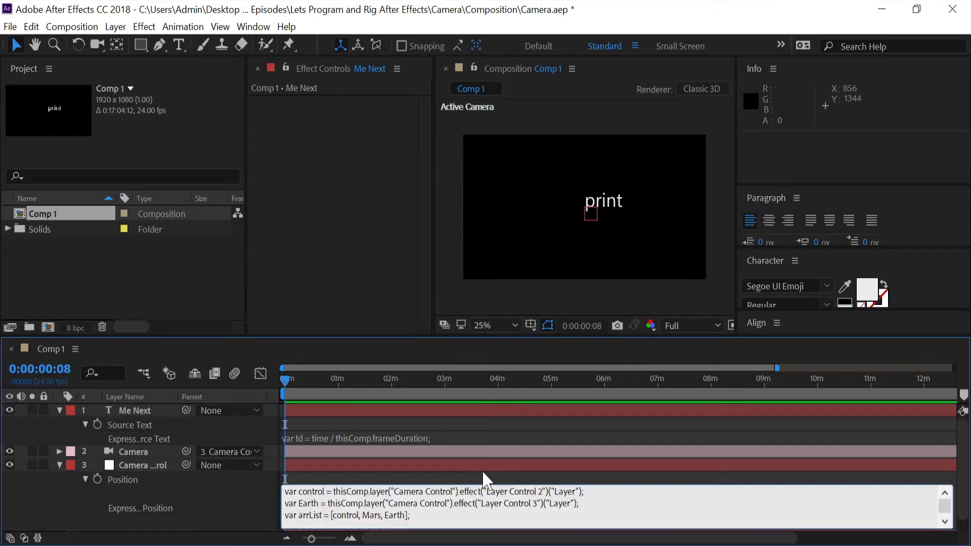
{"action": "key", "text": "Down"}
{"action": "key", "text": "Down"}
{"action": "key", "text": "Down"}
{"action": "key", "text": "Down"}
{"action": "key", "text": "Down"}
{"action": "key", "text": "BackSpace"}
{"action": "key", "text": "BackSpace"}
{"action": "key", "text": "BackSpace"}
{"action": "key", "text": "BackSpace"}
{"action": "type", "text": "x"}
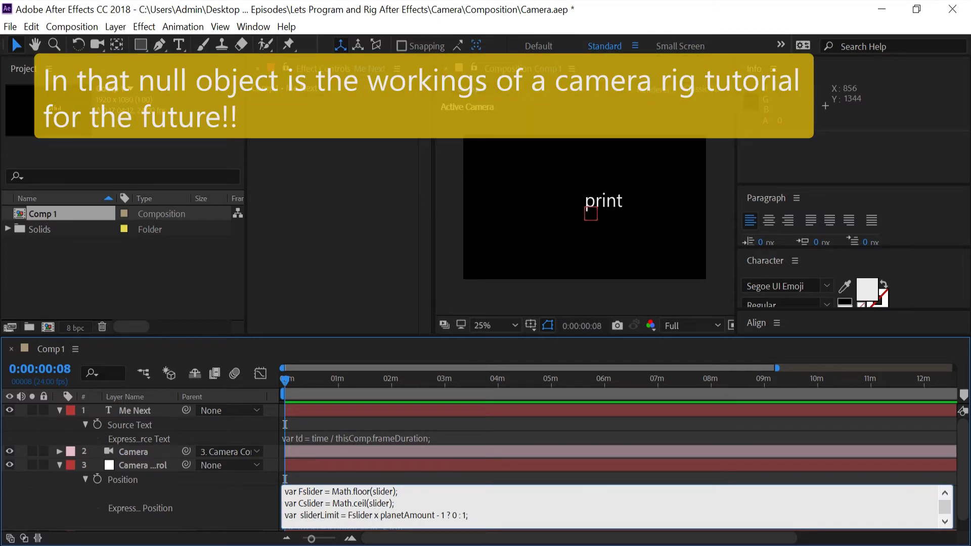
{"action": "left_click", "coordinate": [483, 479]}
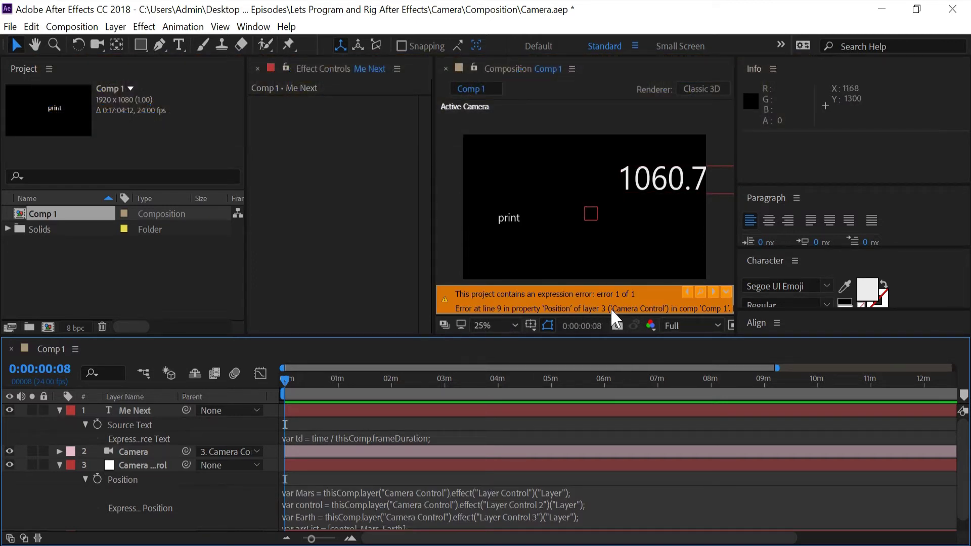
{"action": "left_click", "coordinate": [426, 492]}
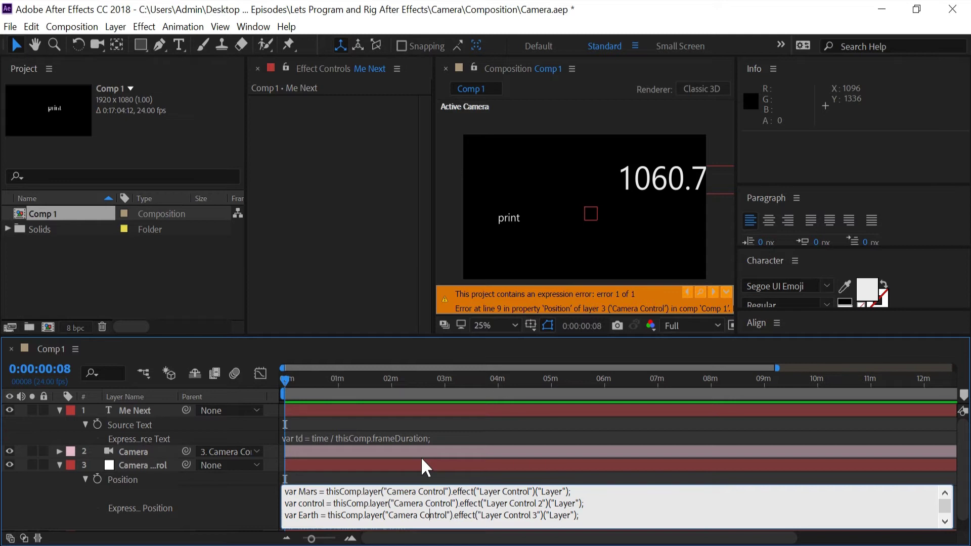
{"action": "key", "text": "Down"}
{"action": "key", "text": "Down"}
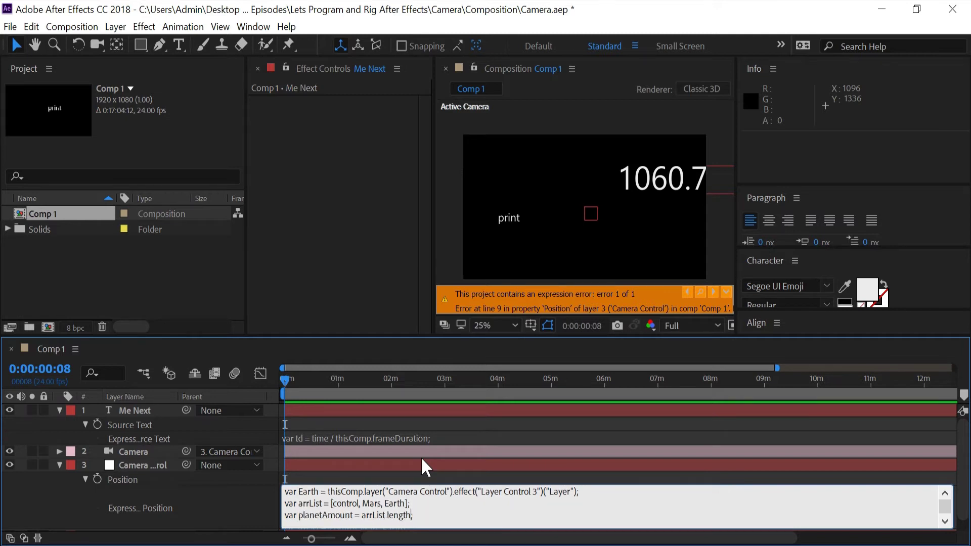
{"action": "key", "text": "Down"}
{"action": "key", "text": "Down"}
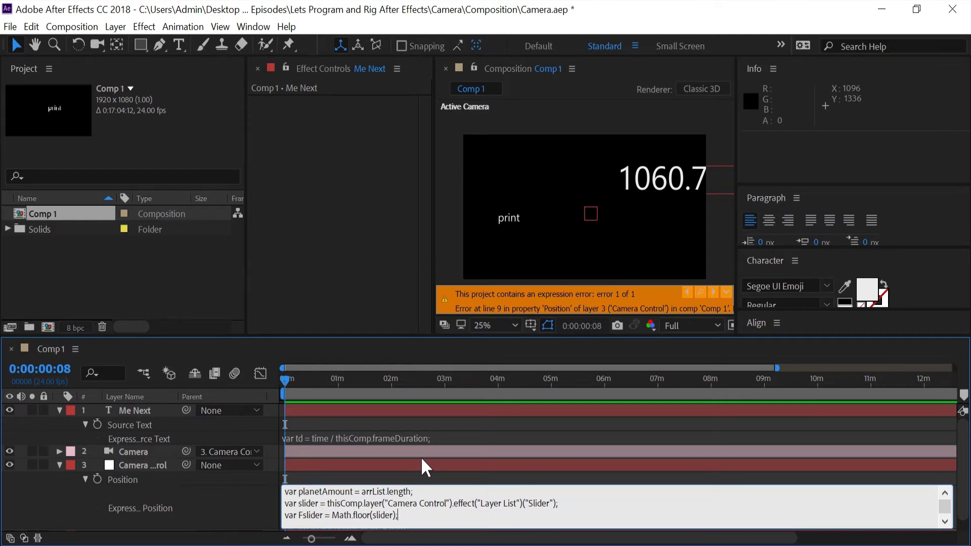
{"action": "key", "text": "Down"}
{"action": "key", "text": "Down"}
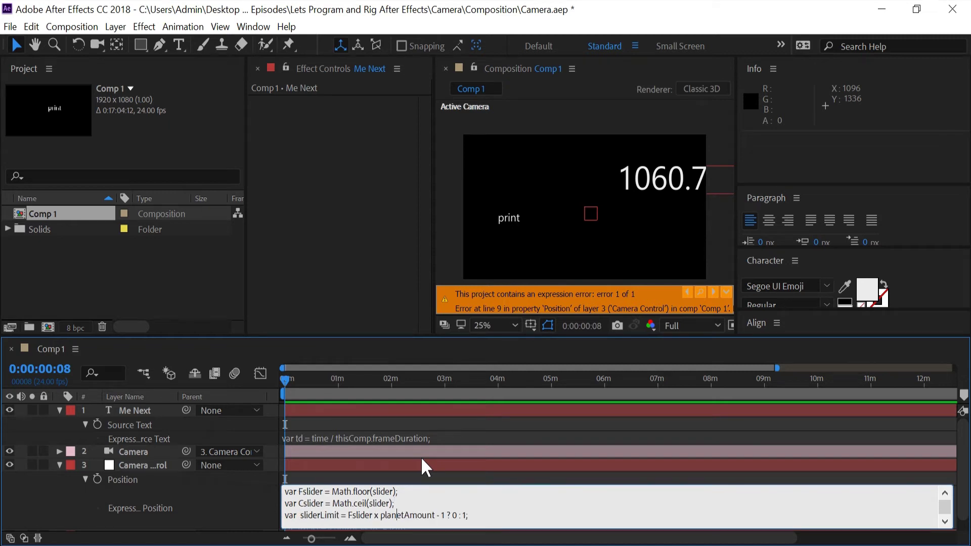
{"action": "key", "text": "Left"}
{"action": "key", "text": "BackSpace"}
{"action": "key", "text": "BackSpace"}
{"action": "type", "text": "==="}
{"action": "left_click", "coordinate": [422, 458]}
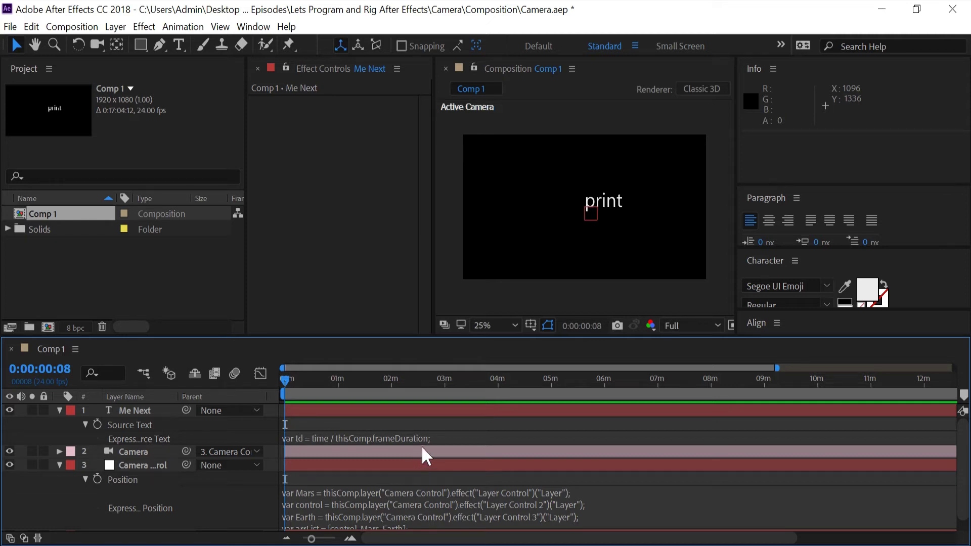
{"action": "left_click", "coordinate": [440, 440]}
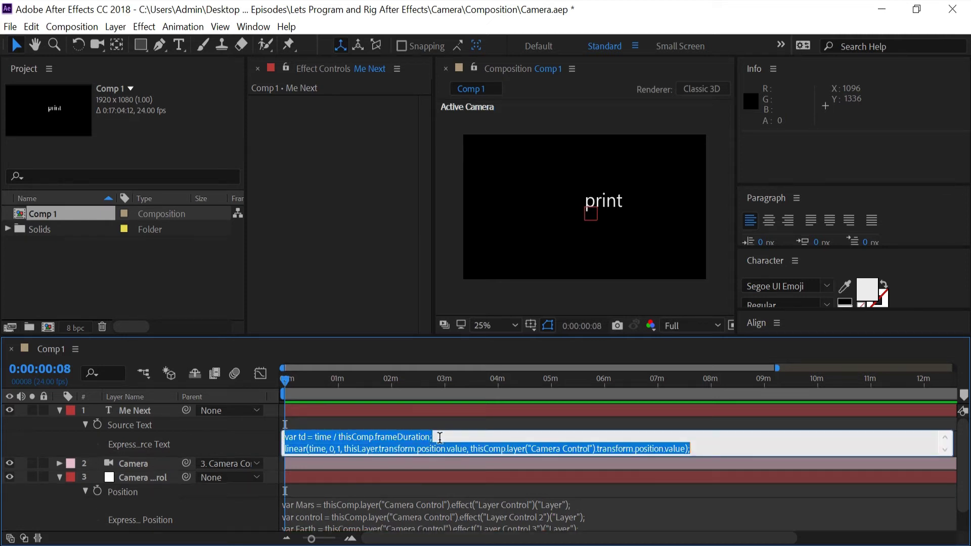
{"action": "left_click", "coordinate": [711, 449]}
{"action": "key", "text": "Return"}
{"action": "type", "text": "var"}
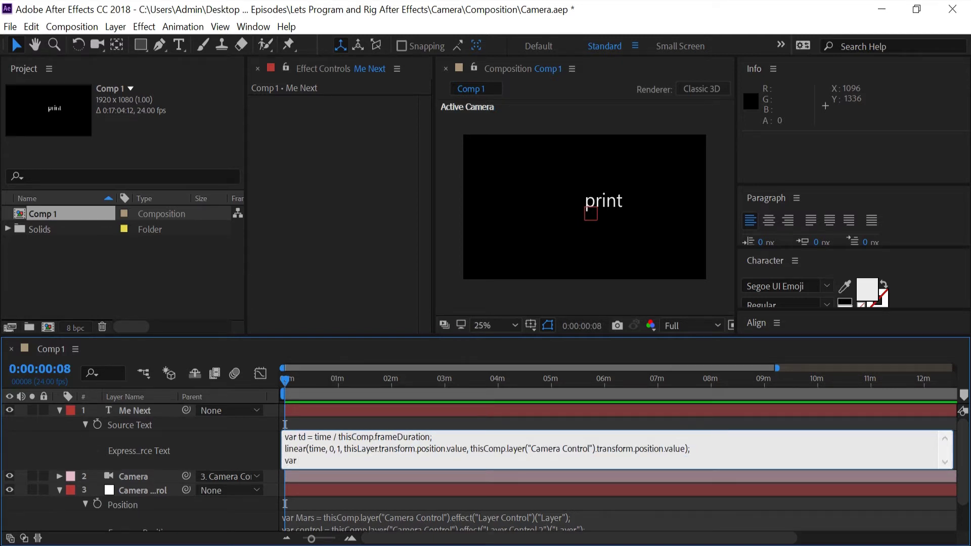
{"action": "key", "text": "BackSpace"}
{"action": "key", "text": "BackSpace"}
{"action": "key", "text": "BackSpace"}
Step: Show the Switches column beside the layer names in the timeline
{"action": "left_click", "coordinate": [676, 429]}
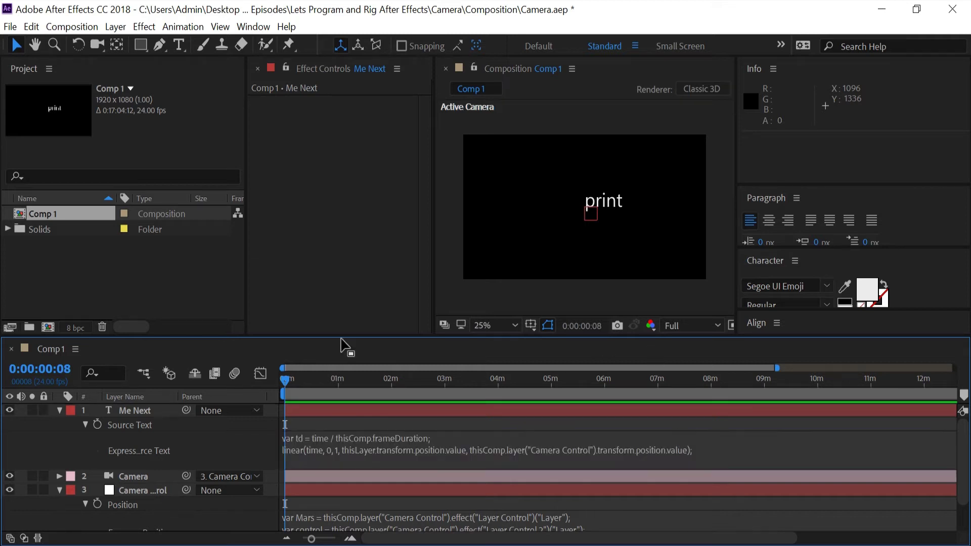
{"action": "right_click", "coordinate": [217, 394]}
{"action": "mouse_move", "coordinate": [258, 440]}
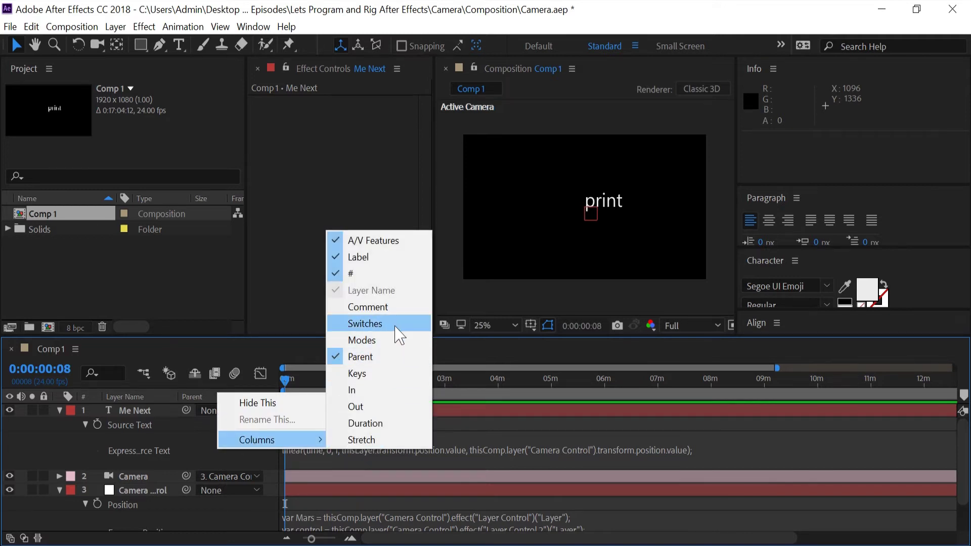
{"action": "left_click", "coordinate": [396, 325]}
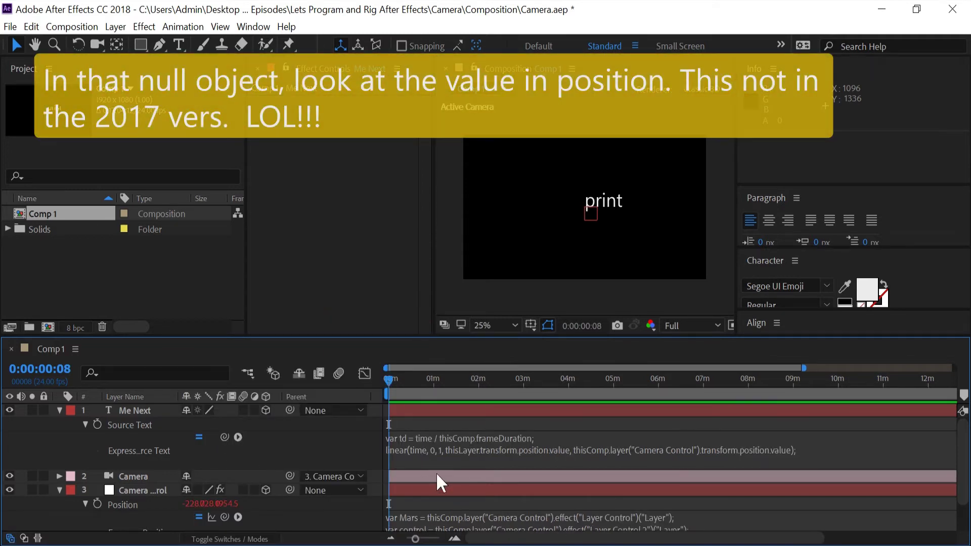
Step: Insert Light > pointOfInterest into Me Next's Source Text expression, delete it, and recommit
{"action": "left_click", "coordinate": [437, 465]}
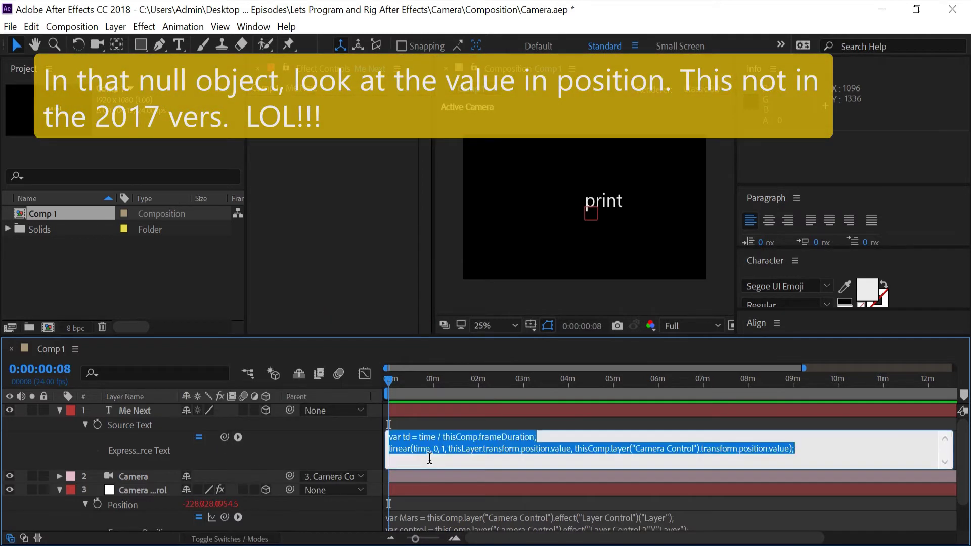
{"action": "left_click", "coordinate": [237, 437]}
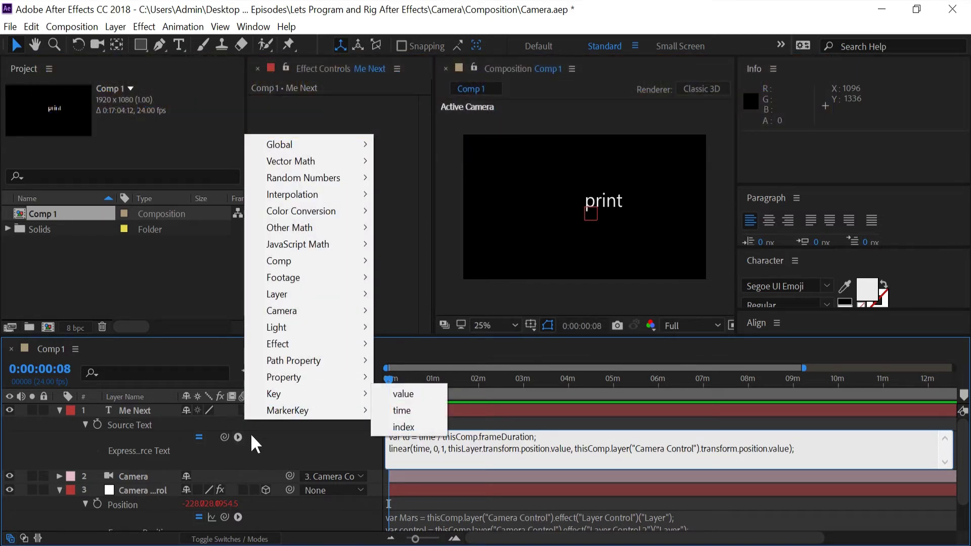
{"action": "mouse_move", "coordinate": [303, 327]}
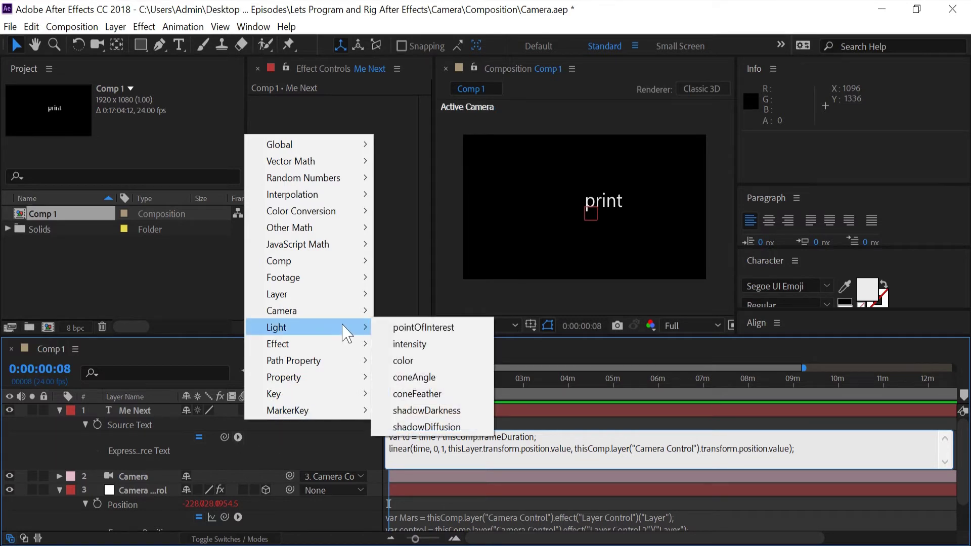
{"action": "left_click", "coordinate": [410, 335]}
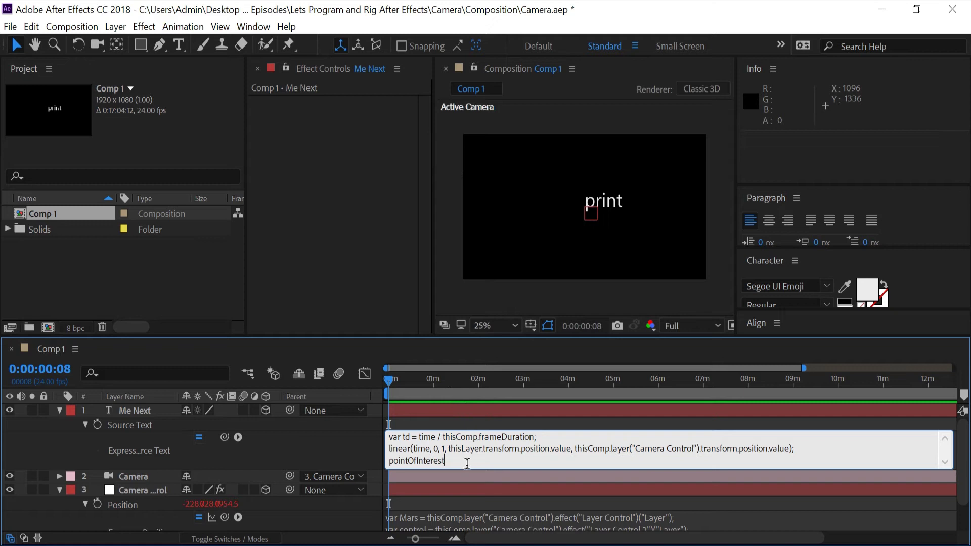
{"action": "key", "text": "BackSpace"}
{"action": "key", "text": "BackSpace"}
{"action": "key", "text": "BackSpace"}
{"action": "key", "text": "BackSpace"}
{"action": "key", "text": "BackSpace"}
{"action": "key", "text": "BackSpace"}
{"action": "key", "text": "BackSpace"}
{"action": "key", "text": "BackSpace"}
{"action": "key", "text": "BackSpace"}
{"action": "key", "text": "BackSpace"}
{"action": "key", "text": "BackSpace"}
{"action": "key", "text": "KP_Enter"}
{"action": "scroll", "coordinate": [481, 440], "scroll_direction": "down", "scroll_amount": 2}
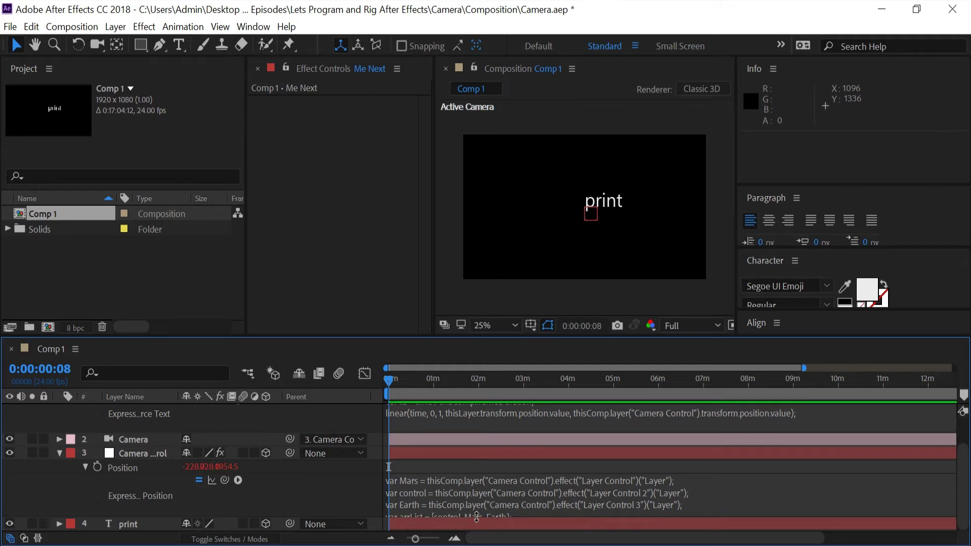
Step: Enlarge Camera Control's Position expression field, then shrink it back to a single line
{"action": "left_click_drag", "start_coordinate": [388, 465], "coordinate": [389, 466]}
{"action": "left_click_drag", "start_coordinate": [477, 515], "coordinate": [476, 545]}
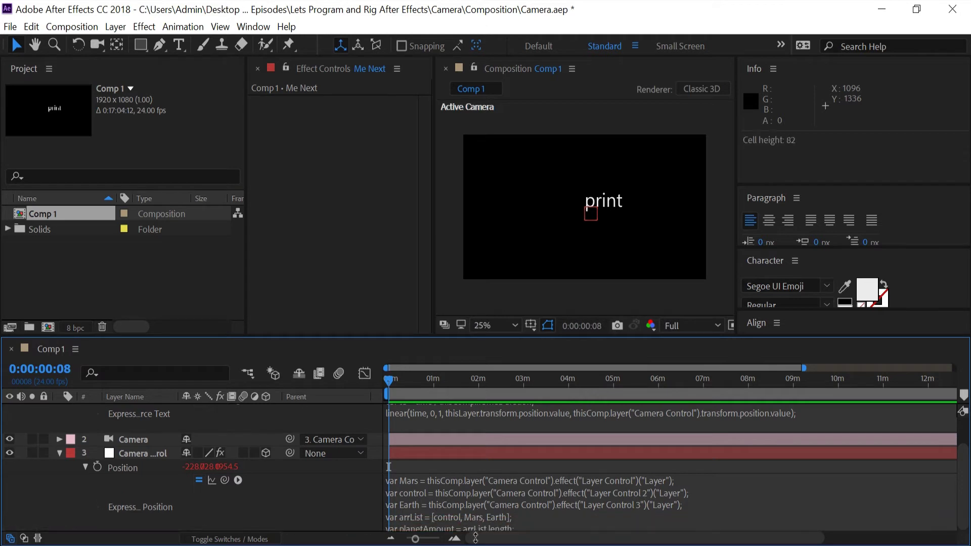
{"action": "scroll", "coordinate": [492, 506], "scroll_direction": "down", "scroll_amount": 2}
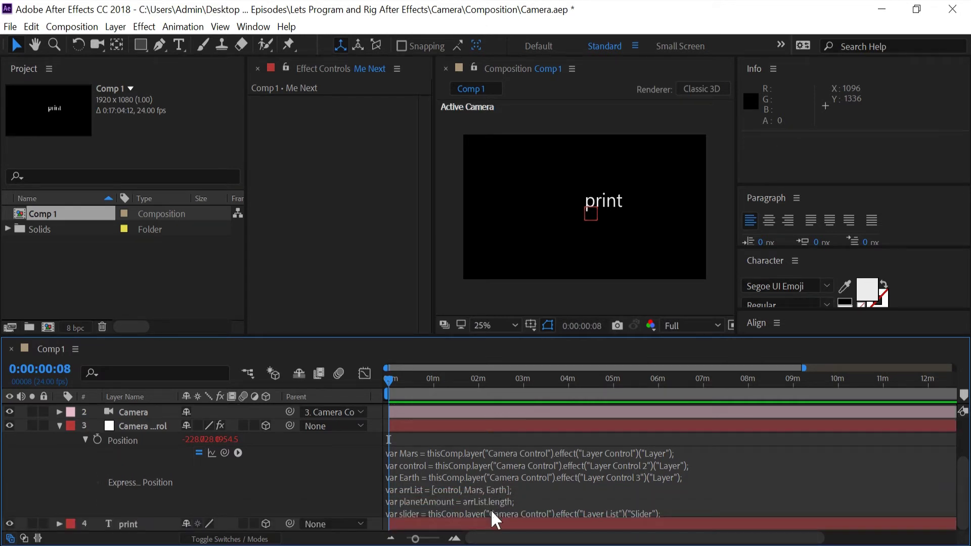
{"action": "left_click", "coordinate": [492, 517]}
{"action": "left_click_drag", "start_coordinate": [492, 517], "coordinate": [495, 460]}
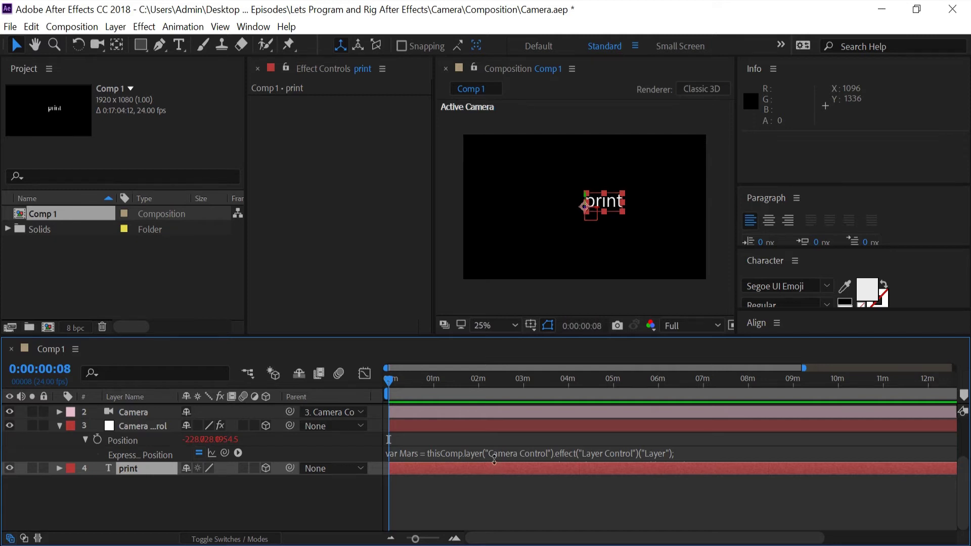
{"action": "scroll", "coordinate": [494, 459], "scroll_direction": "up", "scroll_amount": 3}
{"action": "scroll", "coordinate": [494, 459], "scroll_direction": "down", "scroll_amount": 1}
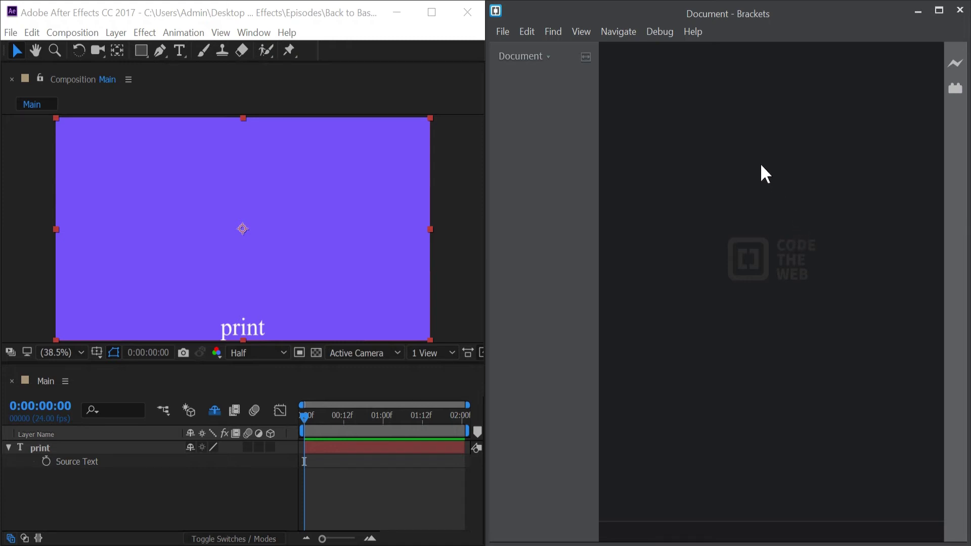
Step: Create a new file in the Document file tree named expression.js
{"action": "right_click", "coordinate": [506, 86]}
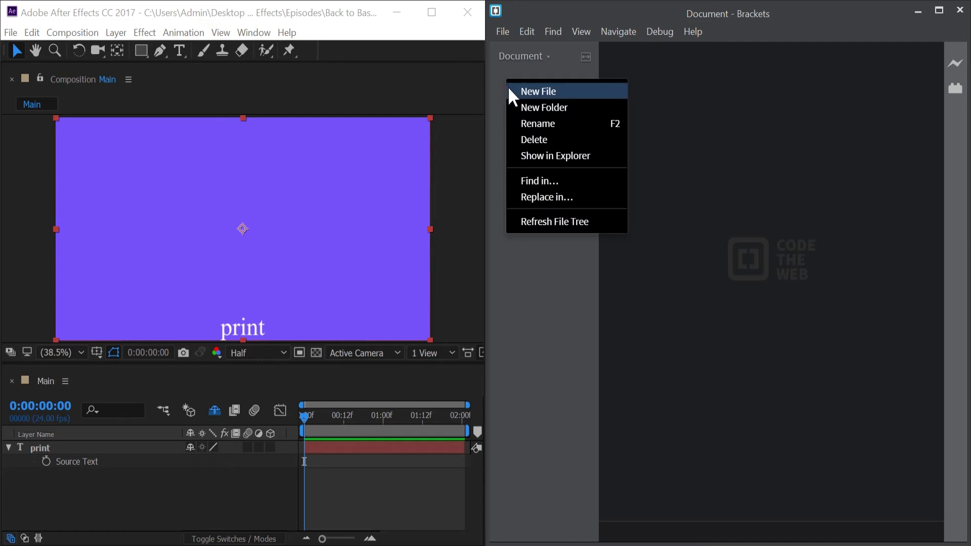
{"action": "left_click", "coordinate": [526, 94]}
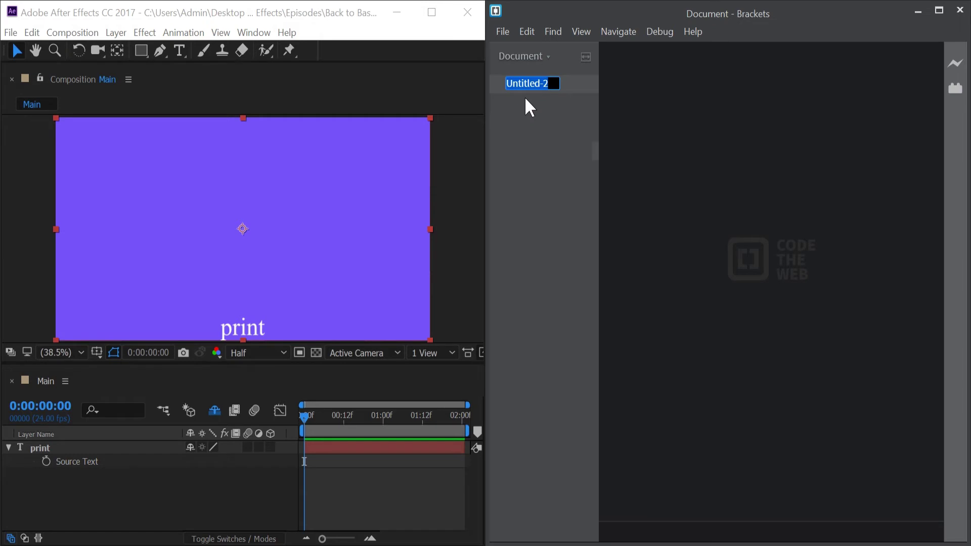
{"action": "type", "text": "expresi"}
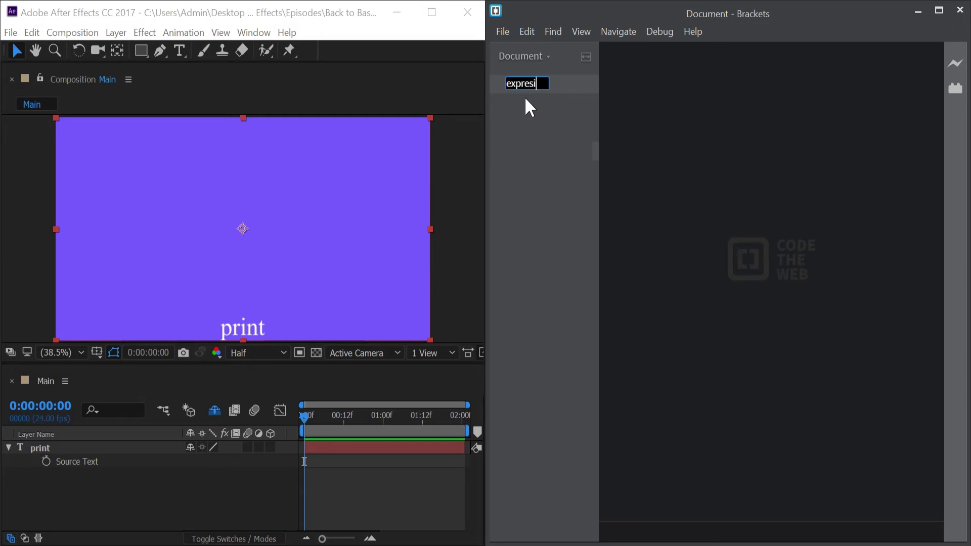
{"action": "key", "text": "BackSpace"}
{"action": "type", "text": "sion.js"}
{"action": "key", "text": "Return"}
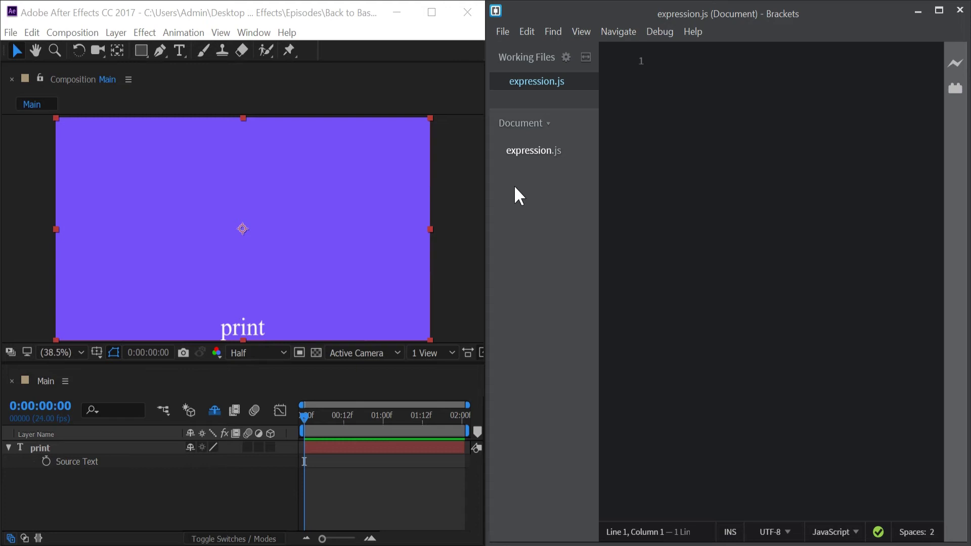
{"action": "type", "text": "va"}
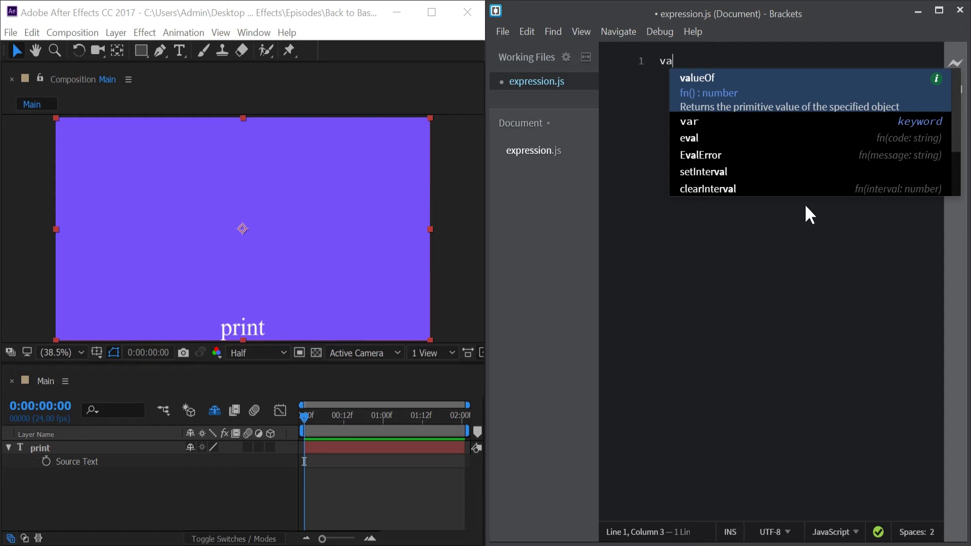
Step: Write var str = "After Effect" on line 1 and str on line 2, then save
{"action": "left_click", "coordinate": [741, 121]}
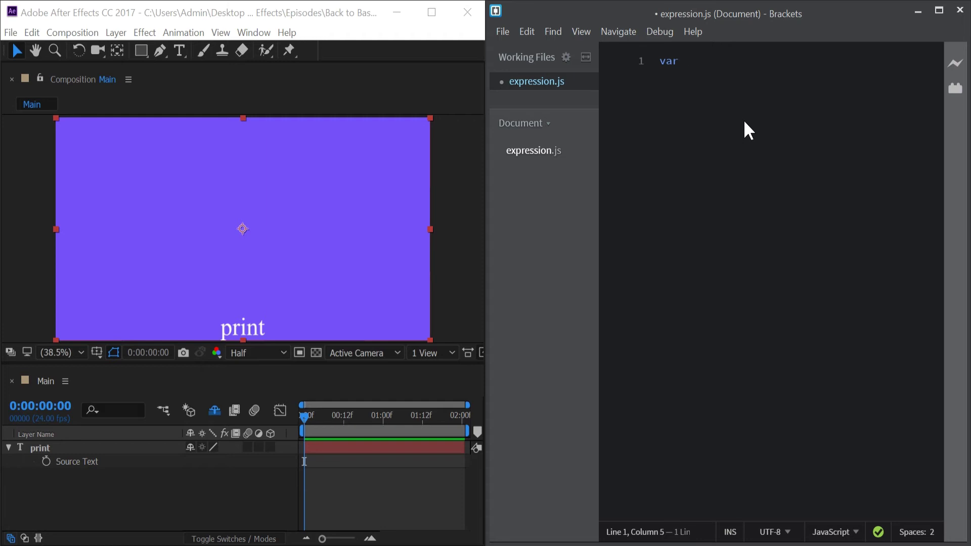
{"action": "type", "text": "str "}
{"action": "type", "text": "="}
{"action": "type", "text": " \"Af"}
{"action": "type", "text": "ter A"}
{"action": "key", "text": "BackSpace"}
{"action": "type", "text": "E"}
{"action": "type", "text": "ffect"}
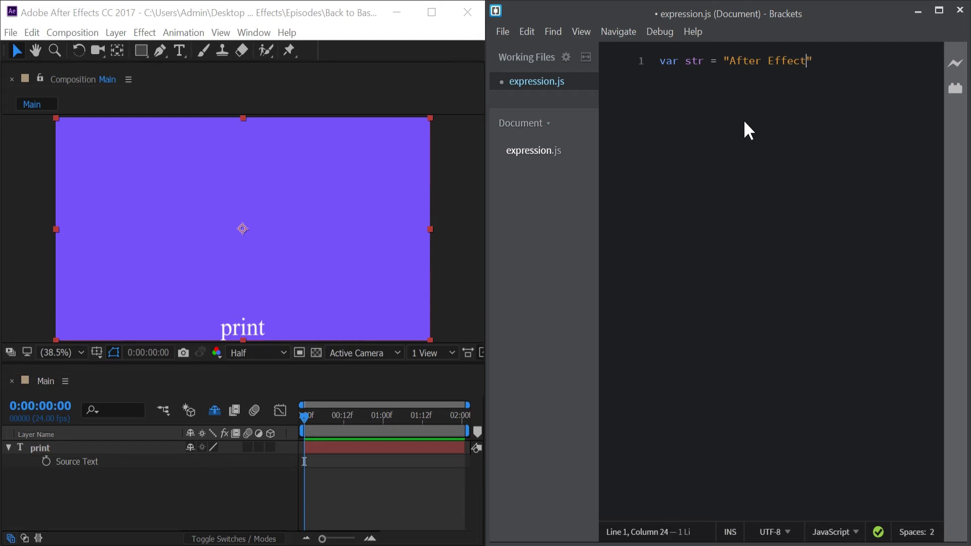
{"action": "type", "text": "\""}
{"action": "key", "text": "Return"}
{"action": "type", "text": "st"}
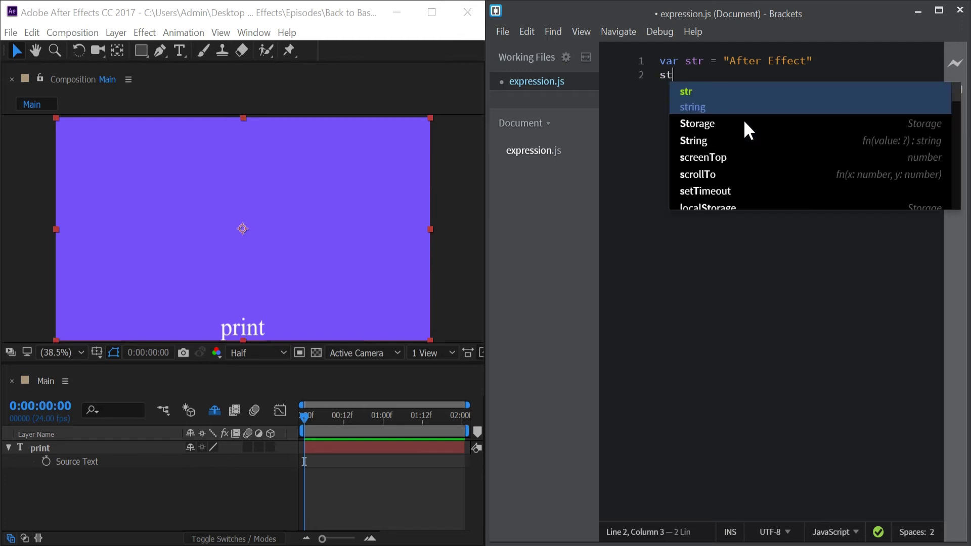
{"action": "key", "text": "Return"}
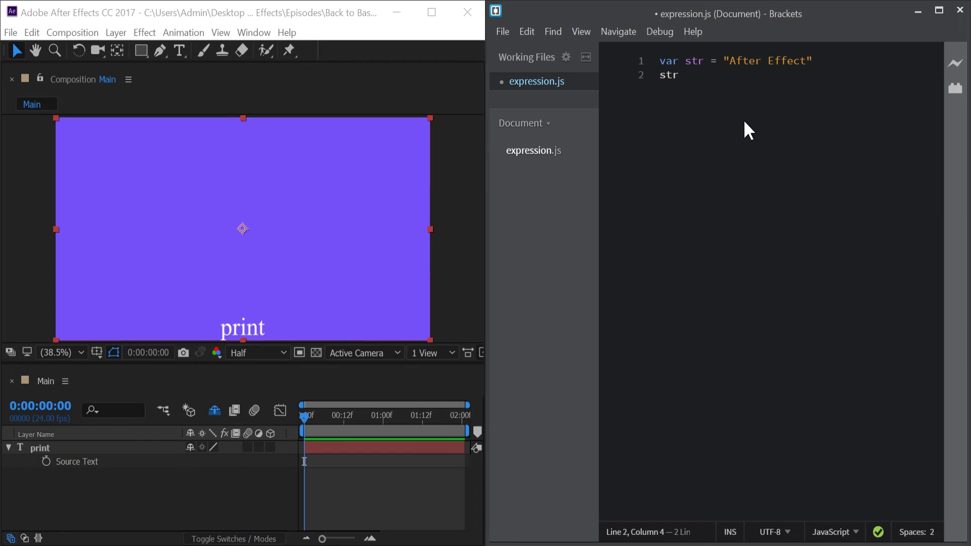
{"action": "key", "text": "ctrl+s"}
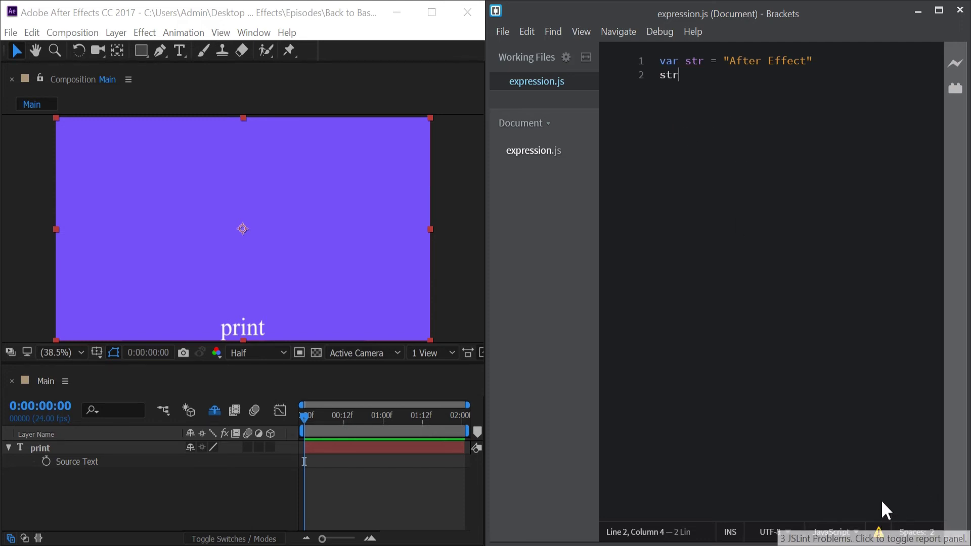
Step: Show the JSLint problems, end lines 1 and 2 with semicolons, and save
{"action": "left_click", "coordinate": [879, 531]}
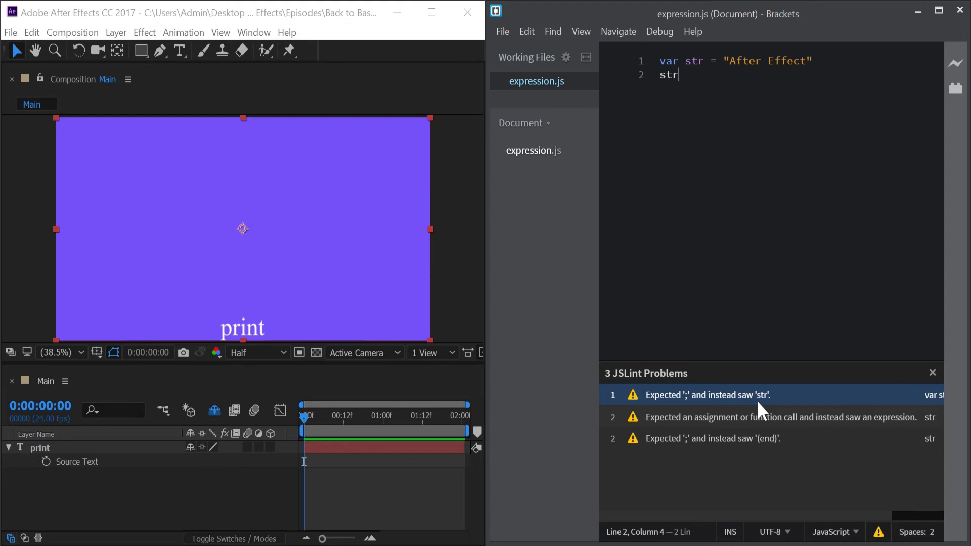
{"action": "key", "text": "Up"}
{"action": "key", "text": "End"}
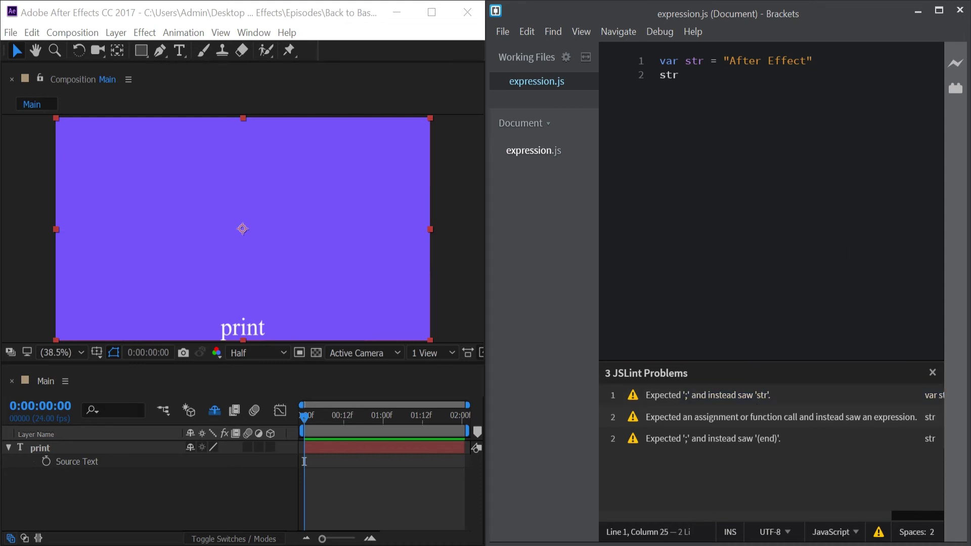
{"action": "type", "text": ";"}
{"action": "key", "text": "Down"}
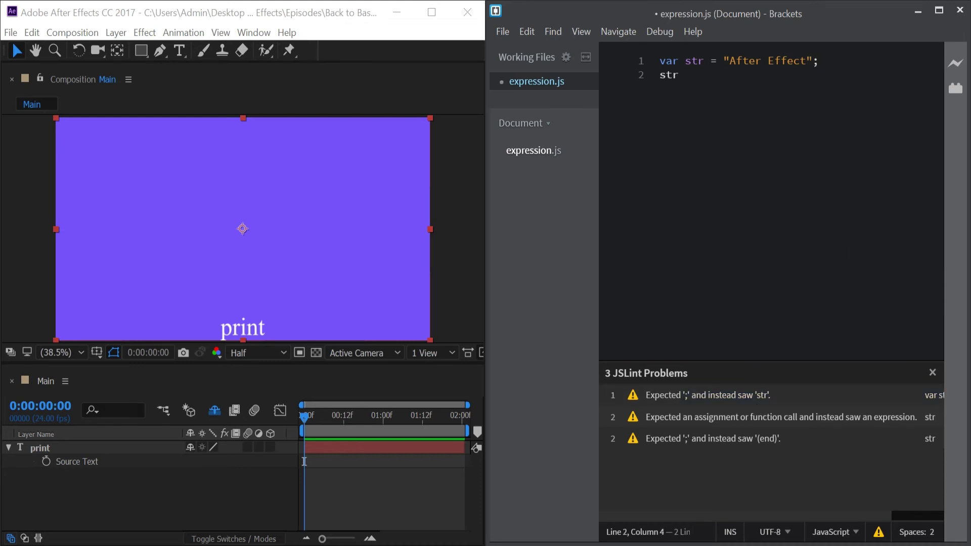
{"action": "type", "text": ";"}
{"action": "key", "text": "ctrl+s"}
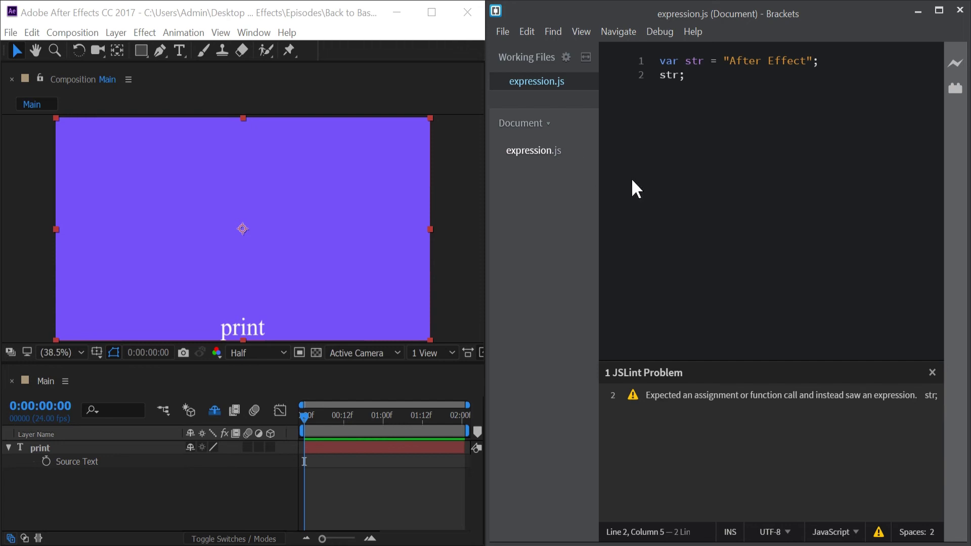
Step: Reveal expression.js in File Explorer, copy its full path, and minimize Explorer
{"action": "right_click", "coordinate": [535, 147]}
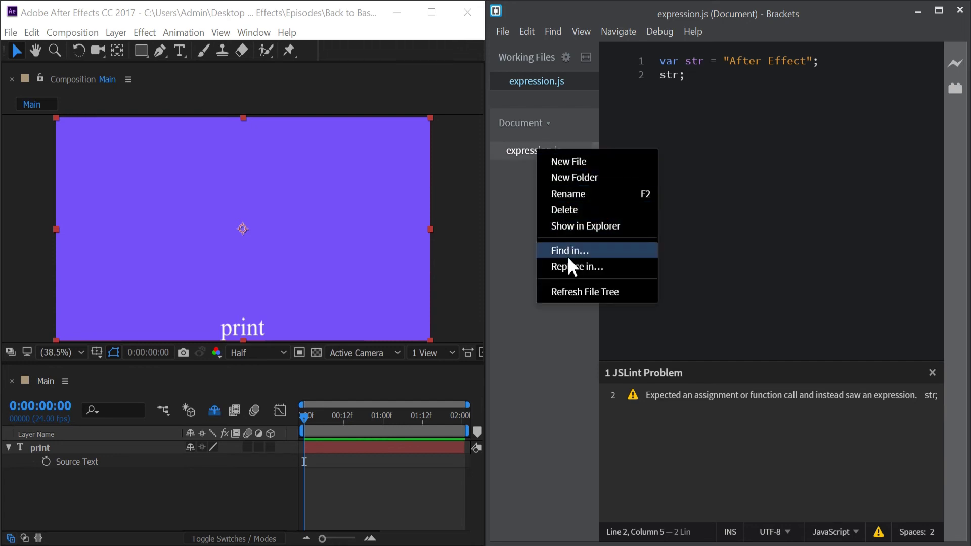
{"action": "left_click", "coordinate": [578, 222]}
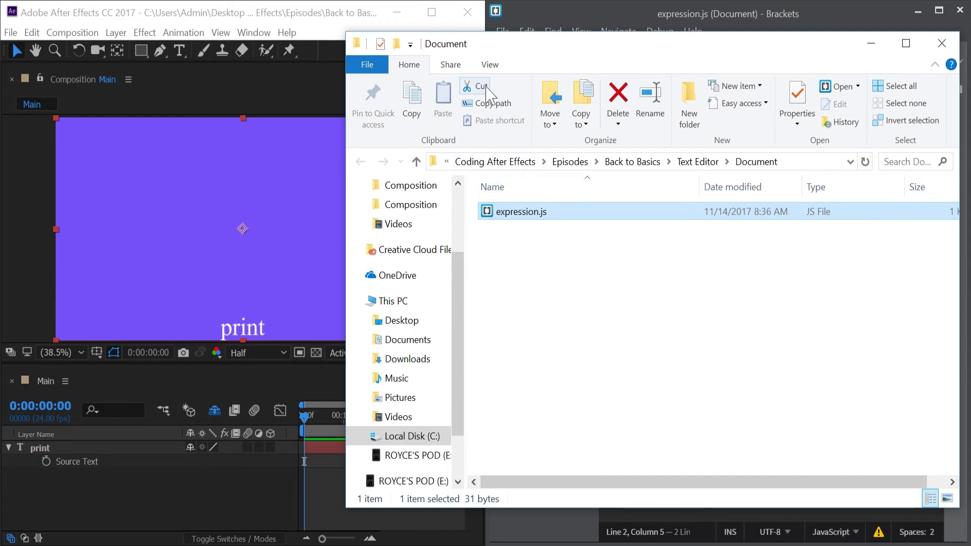
{"action": "left_click", "coordinate": [490, 109]}
{"action": "left_click", "coordinate": [870, 44]}
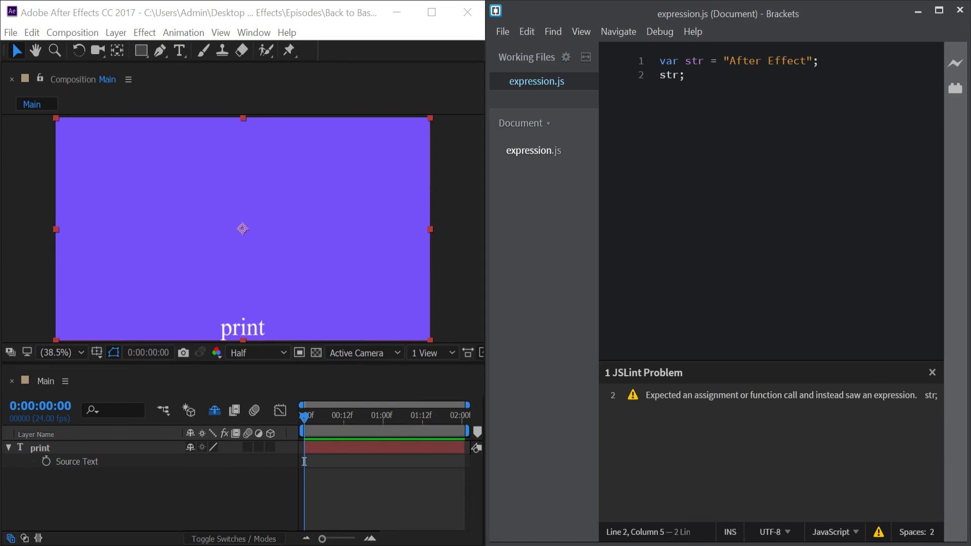
Step: Paste the file path onto line 3 and set up Find \ / Replace with \\
{"action": "key", "text": "Return"}
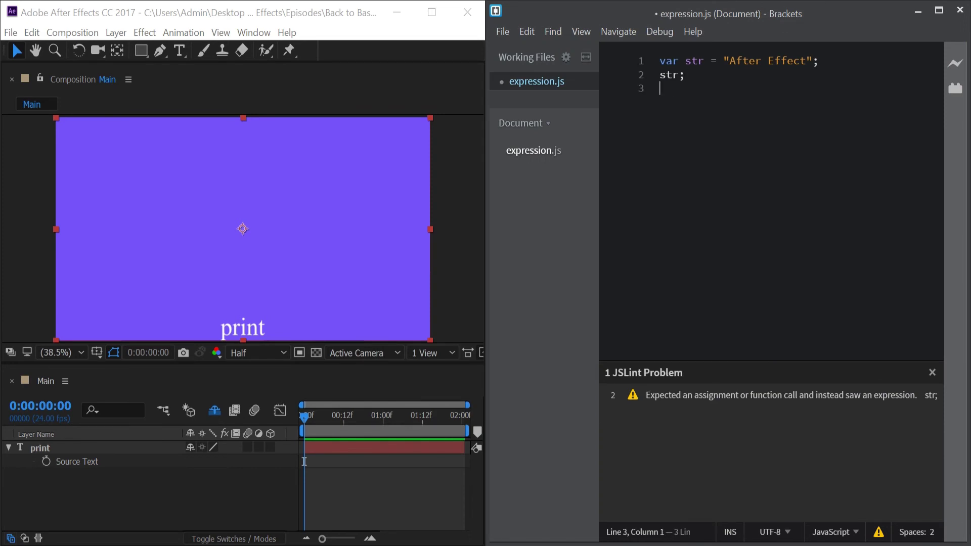
{"action": "type", "text": "\"C:\\Users\\Admin\\Desktop\\Coding After Effects\\Episodes\\Back to Basics\\Text Editor\\Document\\expression.js\""}
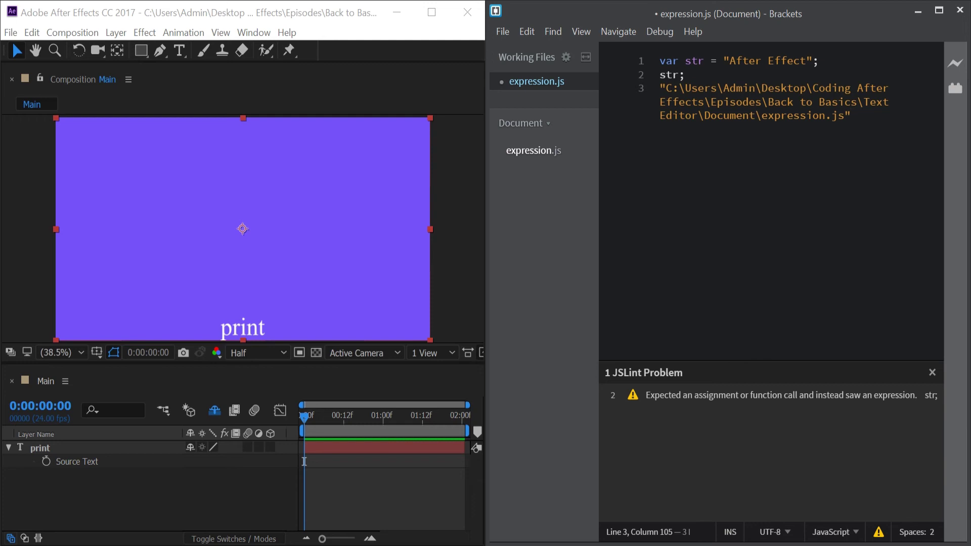
{"action": "left_click", "coordinate": [550, 32]}
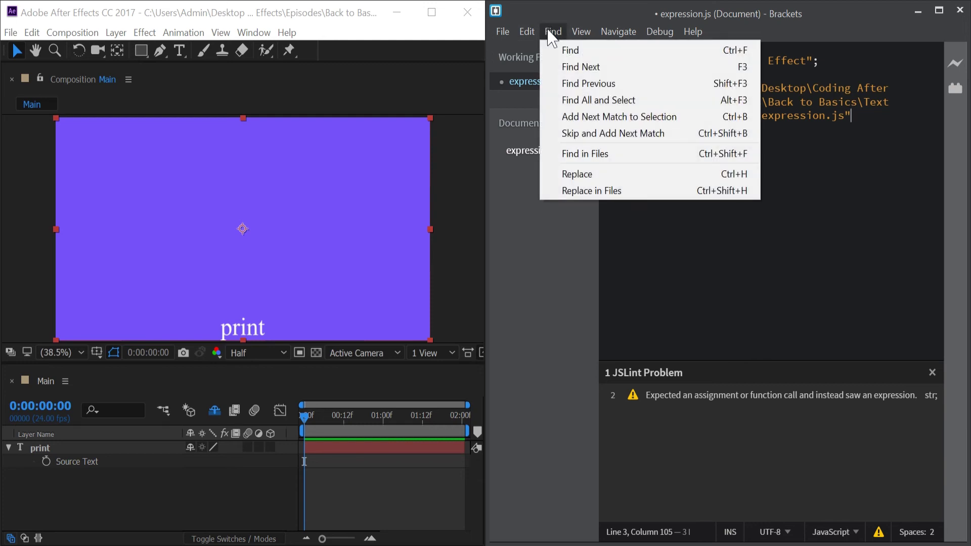
{"action": "left_click", "coordinate": [601, 176]}
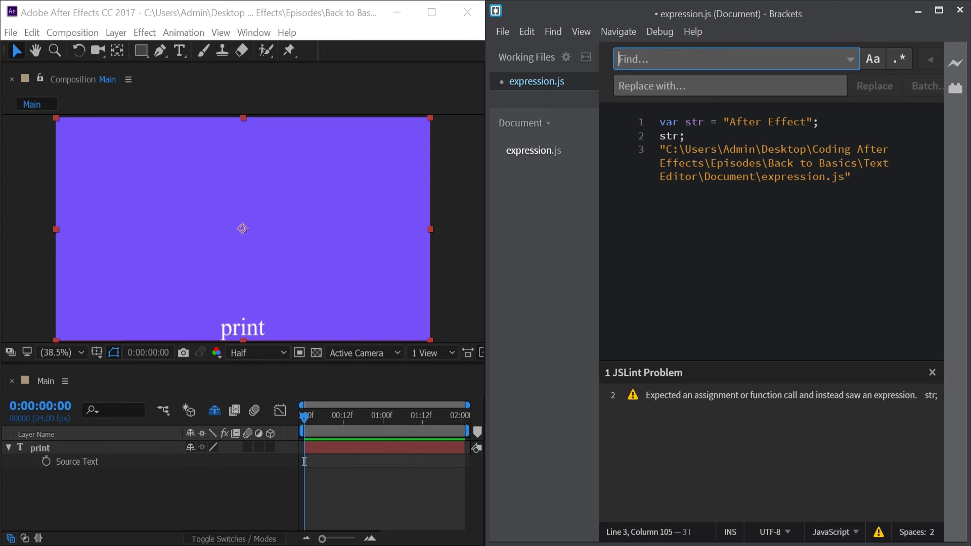
{"action": "type", "text": "\\"}
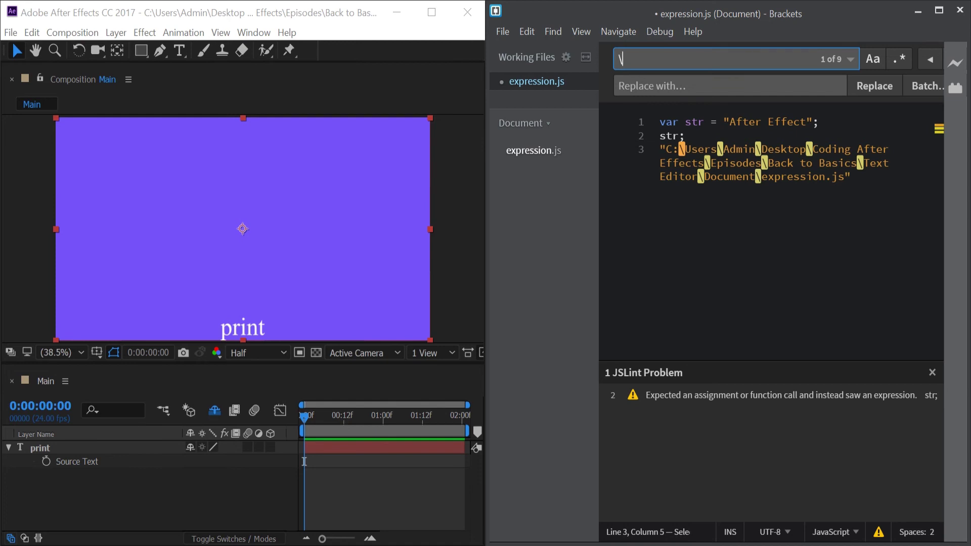
{"action": "key", "text": "Tab"}
{"action": "type", "text": "\\\\"}
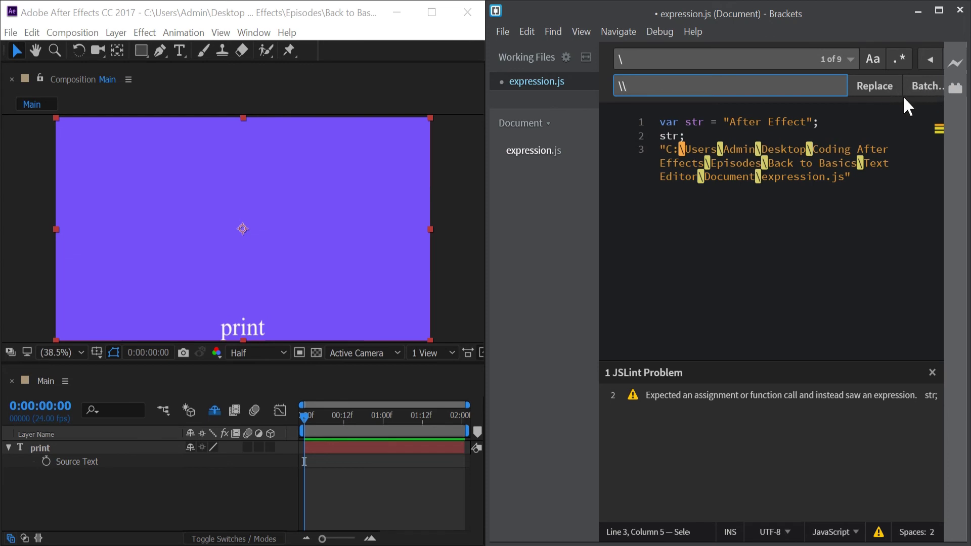
Step: Switch to No Distractions view and replace all backslashes with double backslashes
{"action": "left_click", "coordinate": [581, 31]}
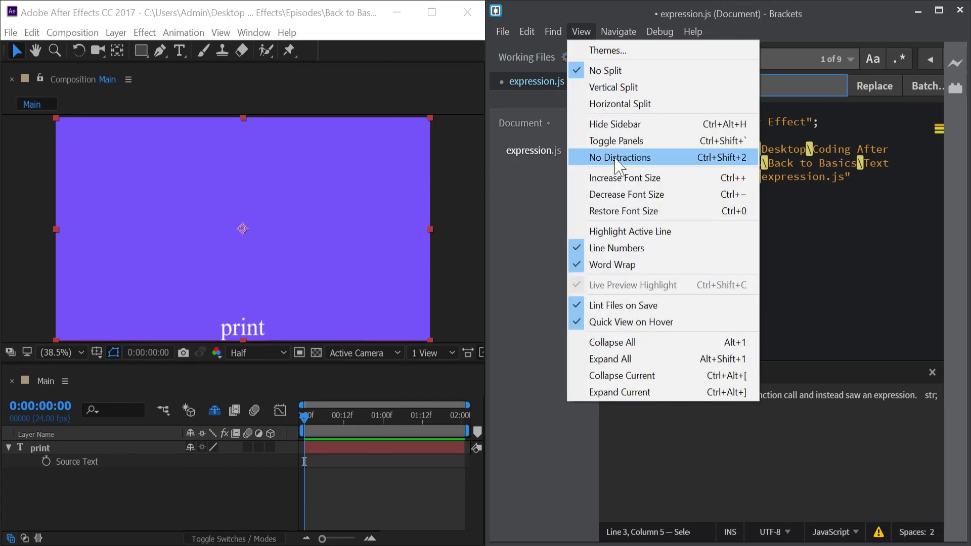
{"action": "left_click", "coordinate": [615, 159]}
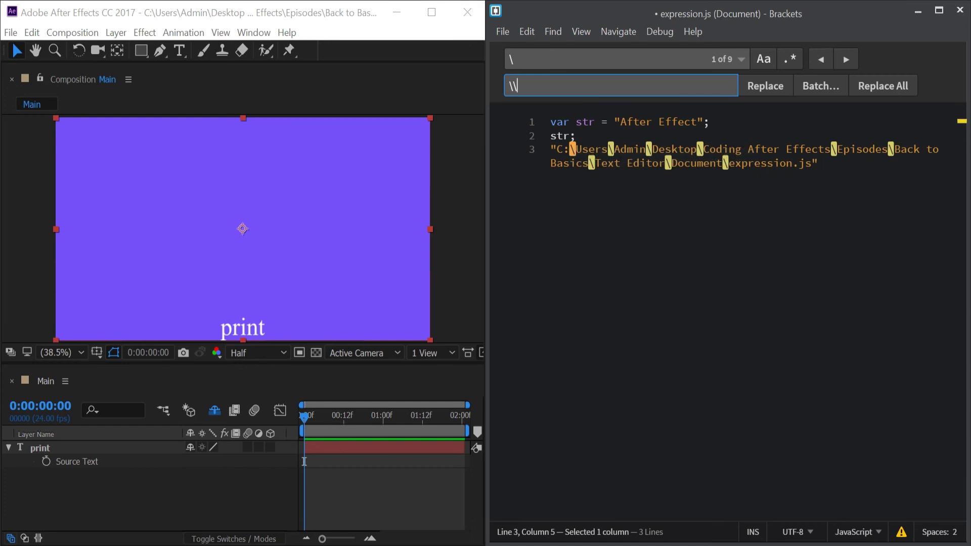
{"action": "left_click", "coordinate": [887, 85]}
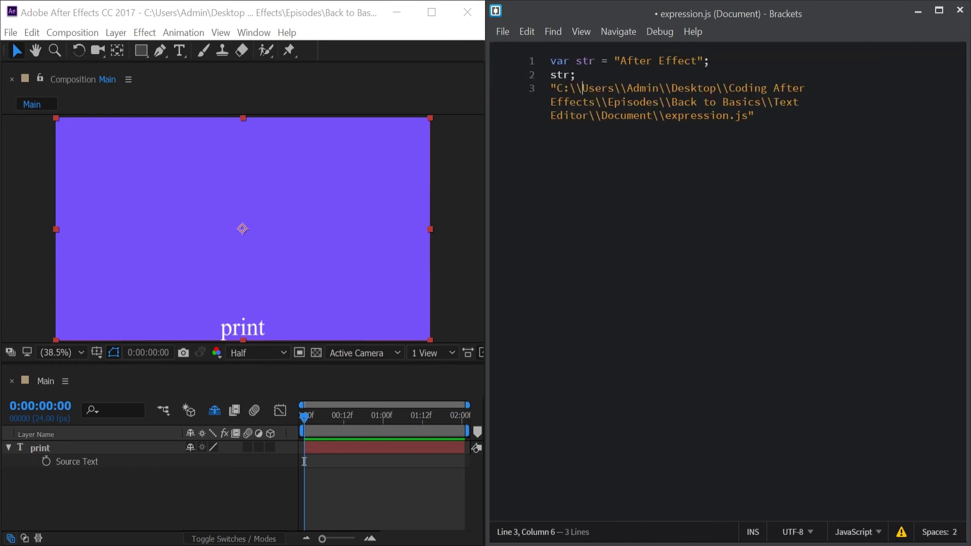
{"action": "key", "text": "End"}
Step: Copy the escaped path string on line 3
{"action": "key", "text": "shift+Up"}
{"action": "key", "text": "shift+Up"}
{"action": "key", "text": "shift+Home"}
{"action": "right_click", "coordinate": [576, 96]}
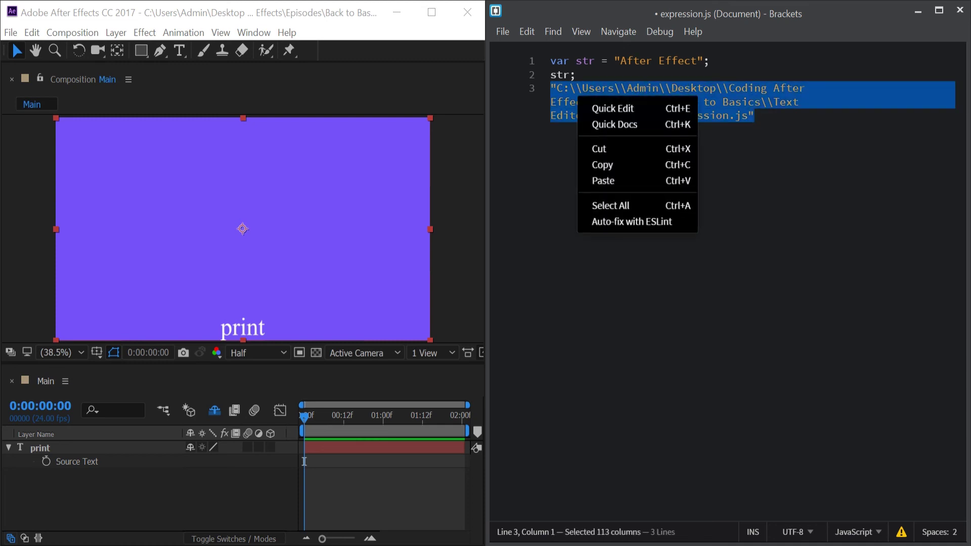
{"action": "left_click", "coordinate": [614, 162]}
{"action": "key", "text": "End"}
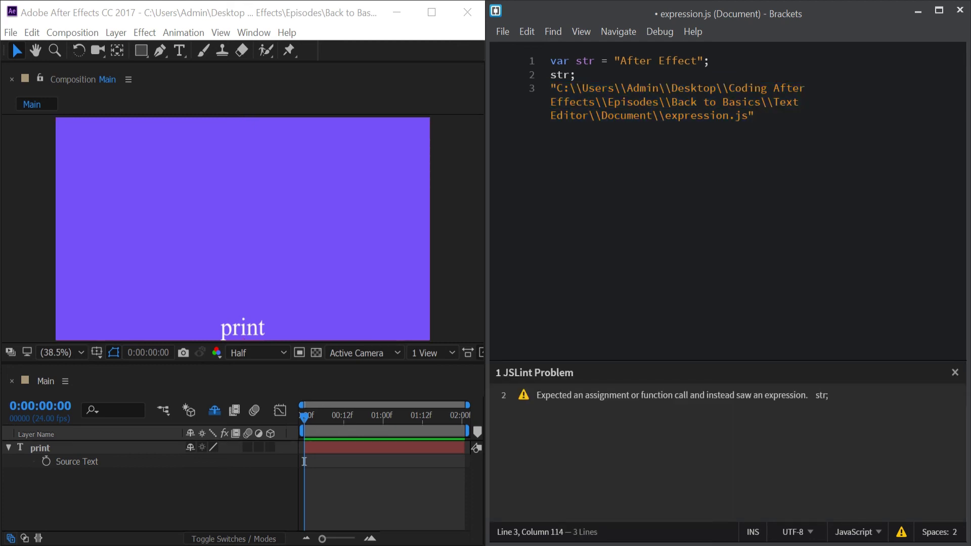
Step: Delete the path string from line 3 and save expression.js
{"action": "left_click_drag", "start_coordinate": [754, 115], "coordinate": [541, 80]}
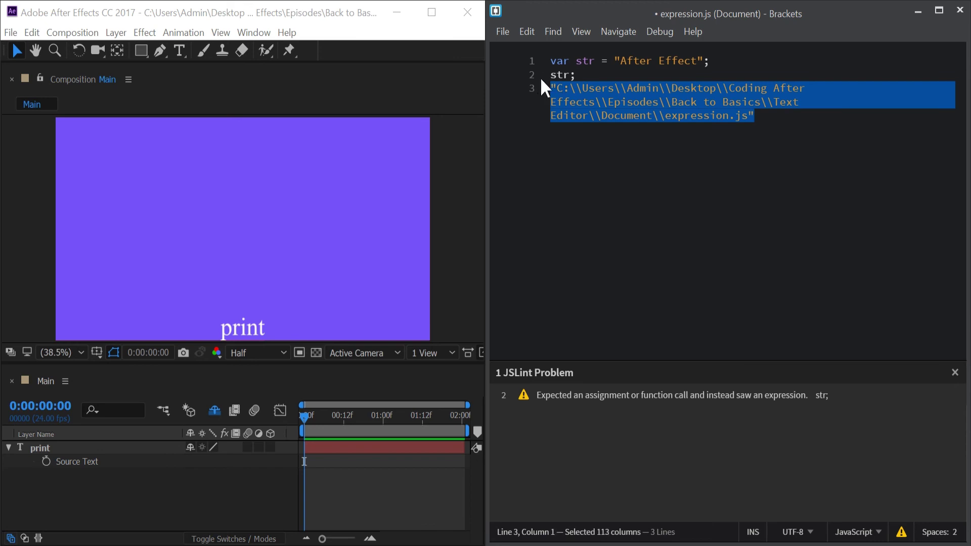
{"action": "key", "text": "BackSpace"}
{"action": "key", "text": "BackSpace"}
{"action": "key", "text": "ctrl+s"}
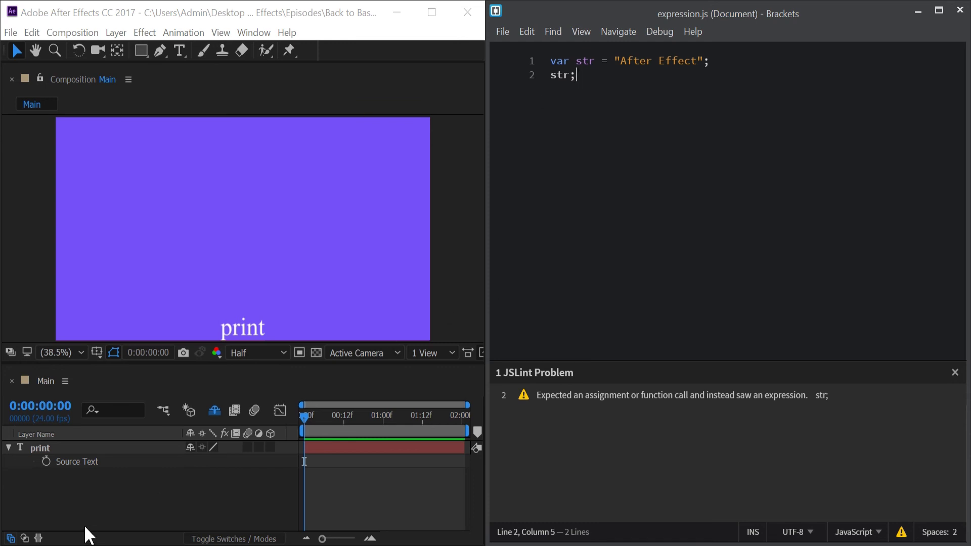
Step: Give Source Text the expression var path = pasted path; $.evalFile(path); and commit
{"action": "left_click", "coordinate": [46, 461], "text": "alt"}
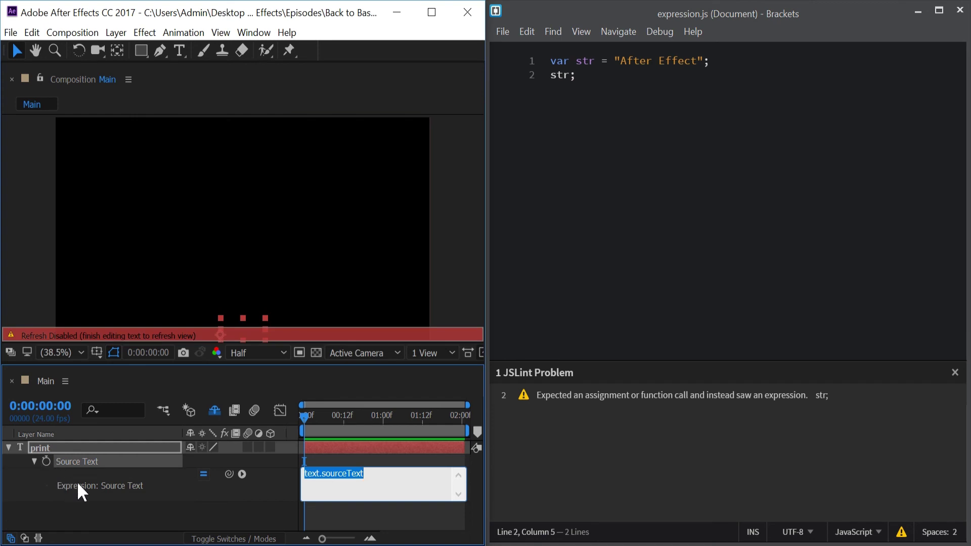
{"action": "type", "text": "var"}
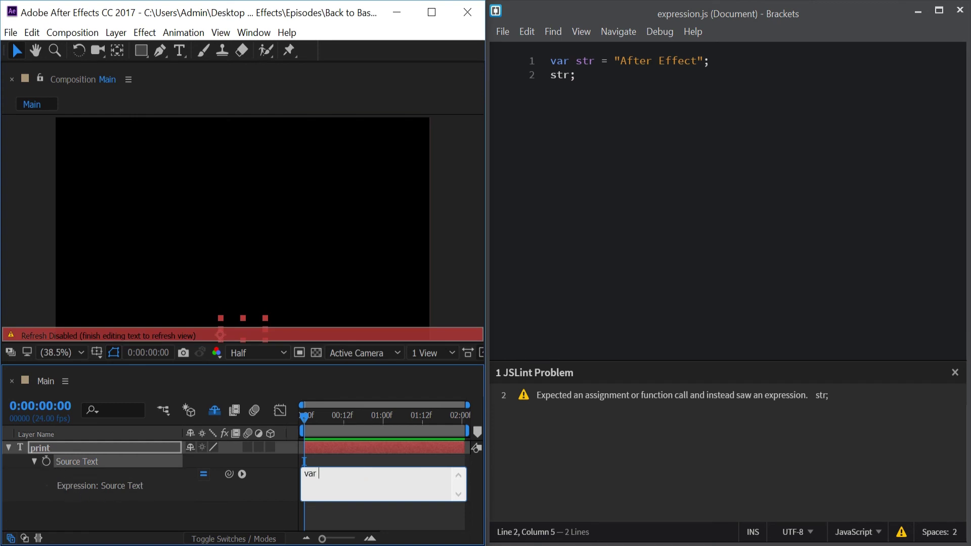
{"action": "type", "text": " pat"}
{"action": "type", "text": "h ="}
{"action": "key", "text": "ctrl+v"}
{"action": "type", "text": ";"}
{"action": "key", "text": "Return"}
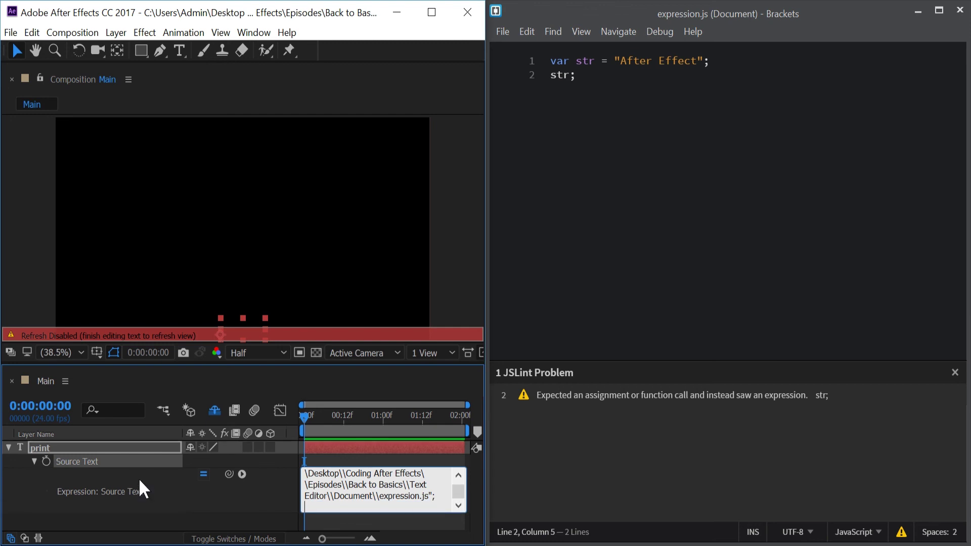
{"action": "type", "text": "$.evalFile("}
{"action": "type", "text": "path);"}
{"action": "left_click", "coordinate": [142, 475]}
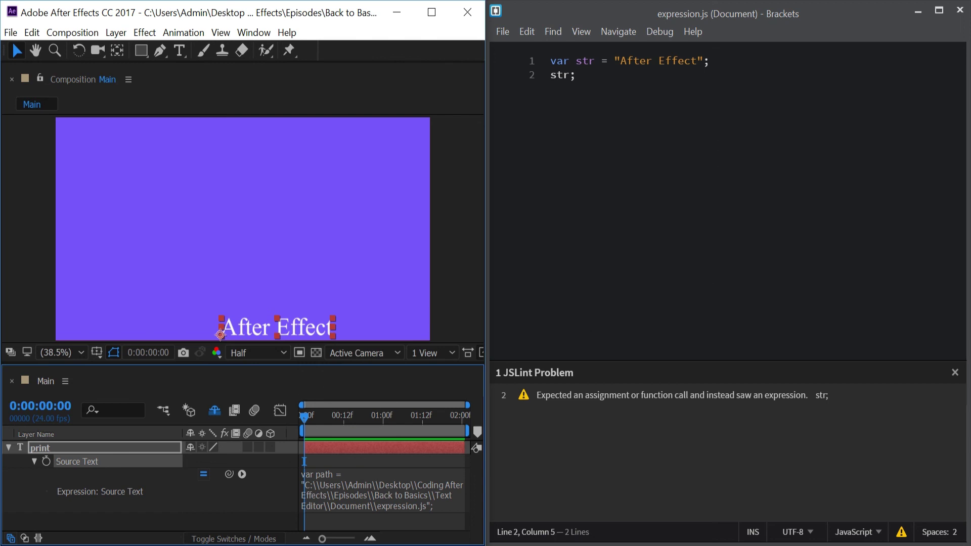
Step: Overwrite line 1's "After Effect" string with "change me" and save
{"action": "left_click_drag", "start_coordinate": [696, 61], "coordinate": [620, 61]}
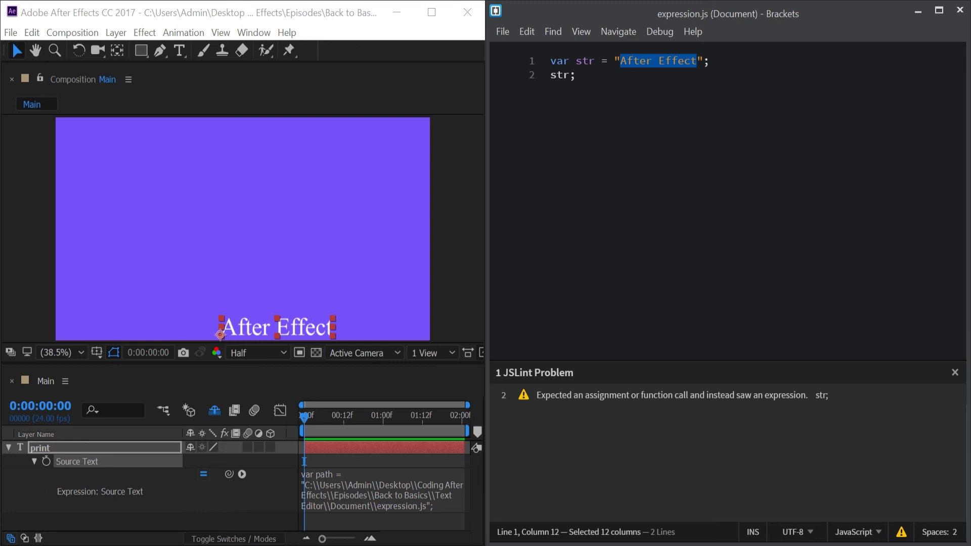
{"action": "type", "text": "change me"}
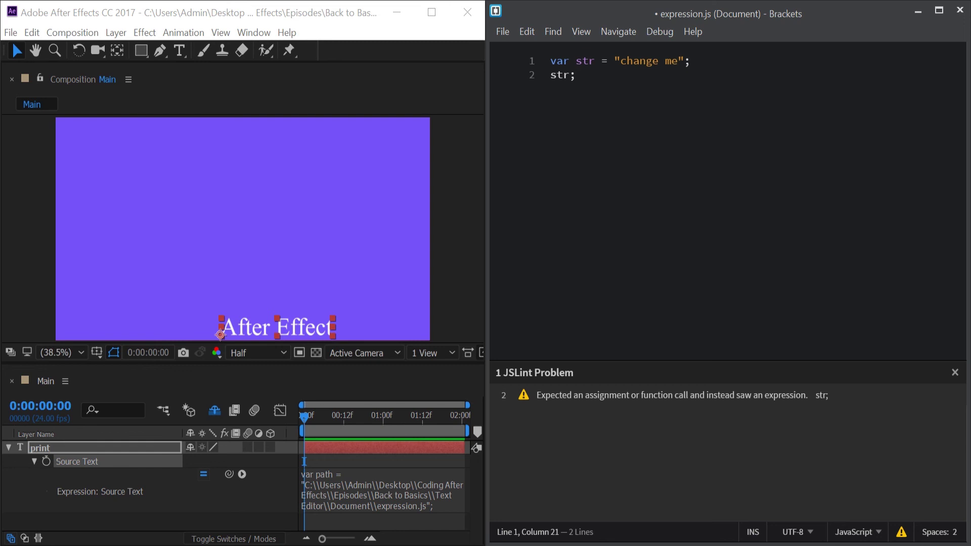
{"action": "key", "text": "ctrl+s"}
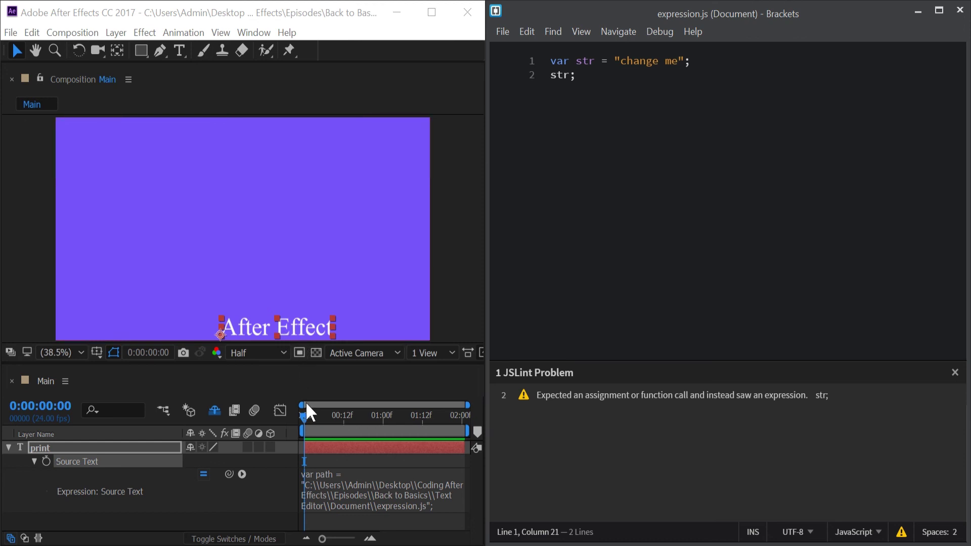
Step: Toggle the Source Text expression off and on to reload 'change me' from expression.js
{"action": "left_click", "coordinate": [206, 474]}
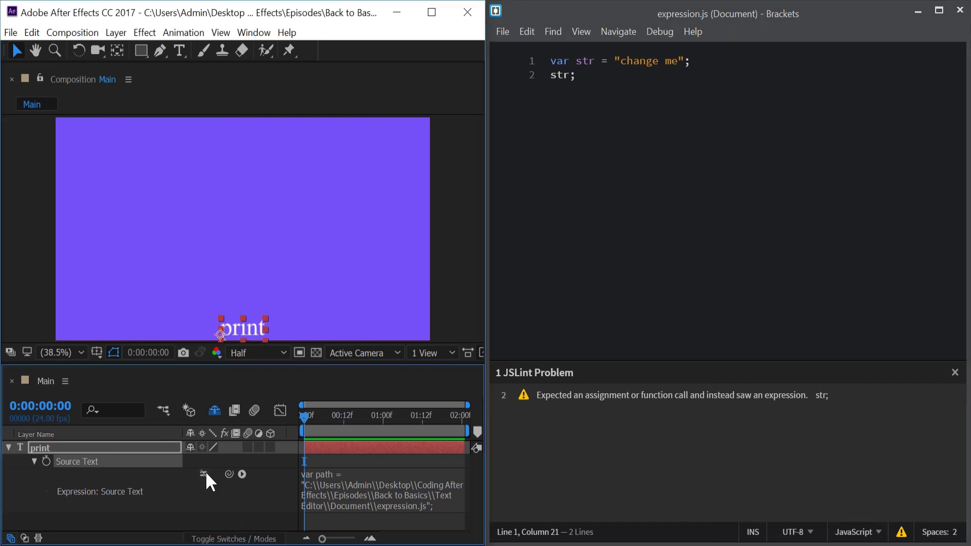
{"action": "left_click", "coordinate": [205, 474]}
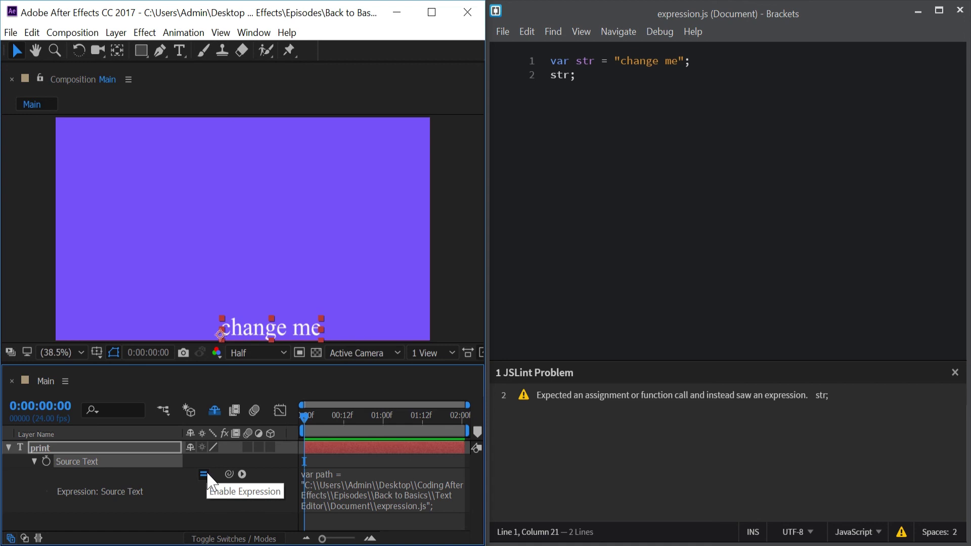